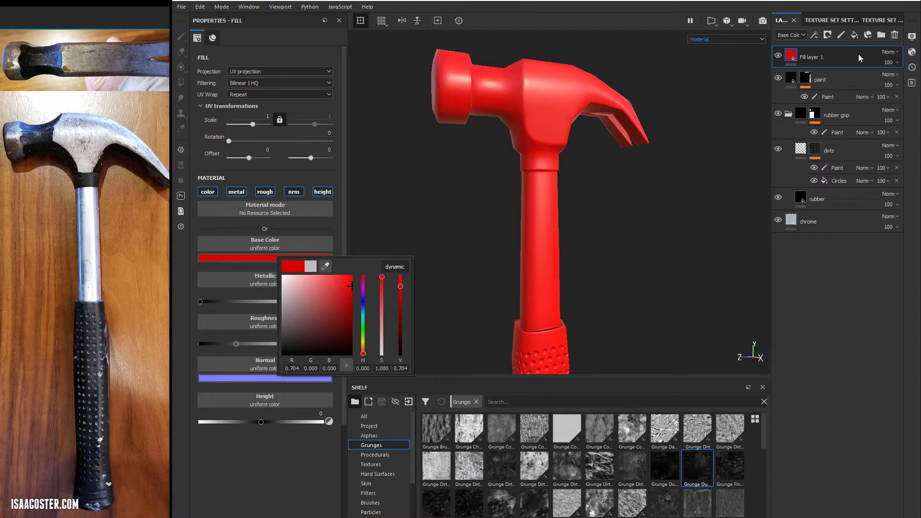
- Add a fill layer above the red one and set its base color to blue (R 0.000, G 0.048, B 1.000)
left_click(854, 34)
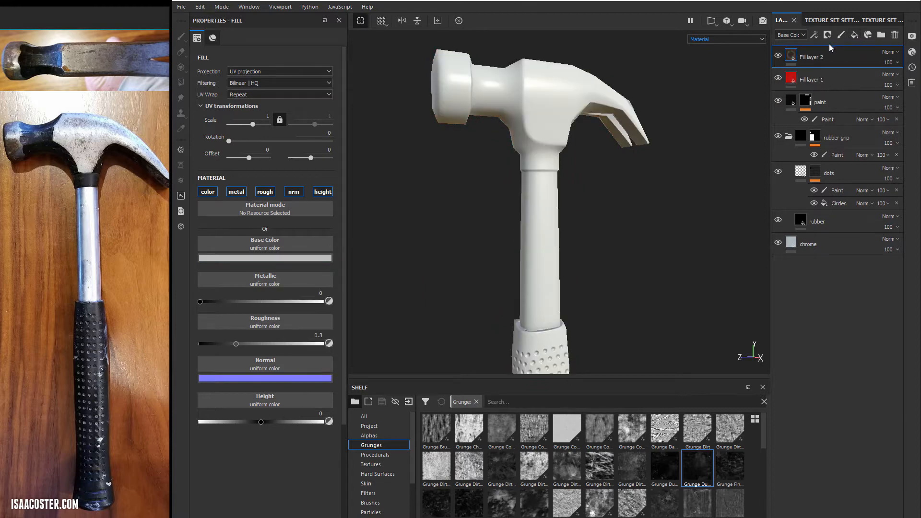
left_click(295, 256)
left_click(382, 302)
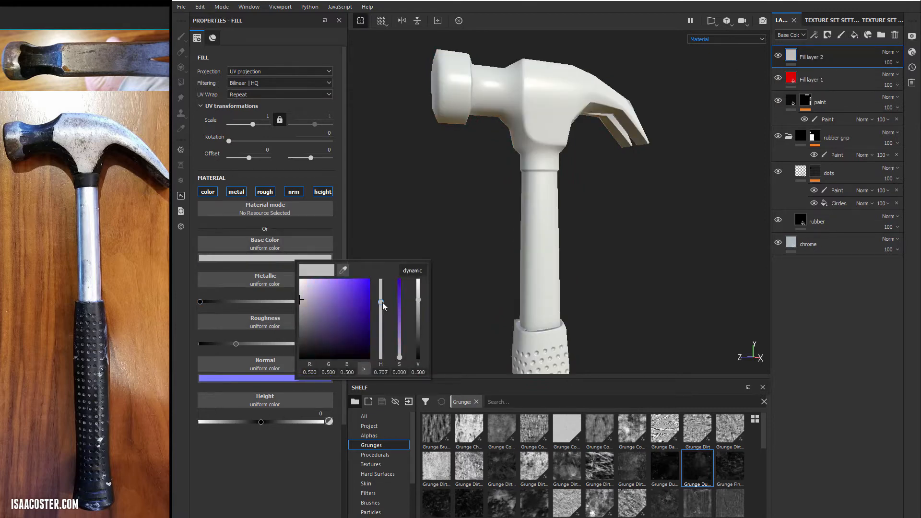
left_click_drag(369, 292, 382, 306)
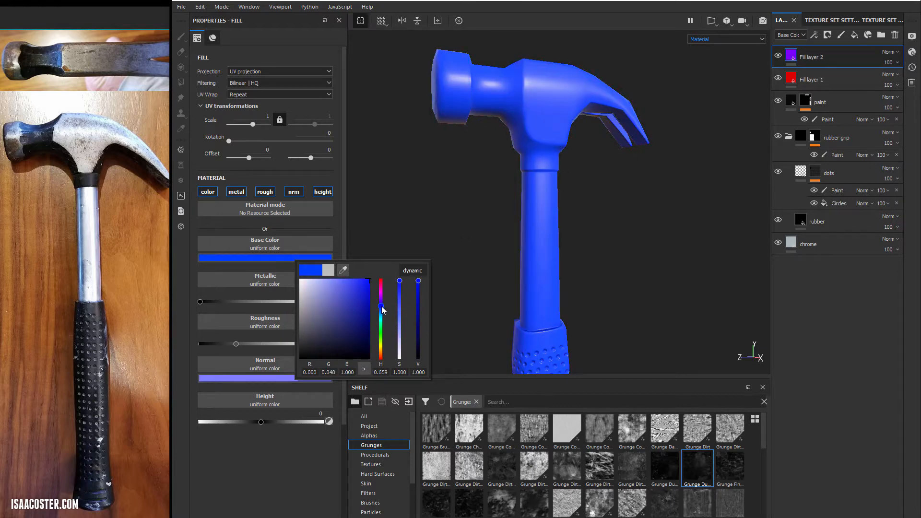
- Add a black mask to the blue fill layer and add a paint effect to that mask
left_click(850, 60)
right_click(851, 60)
left_click(843, 63)
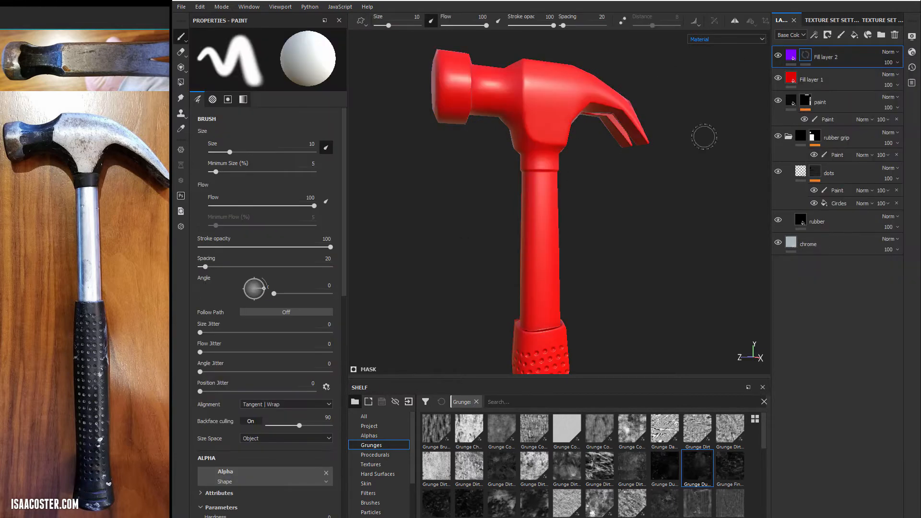
right_click(805, 55)
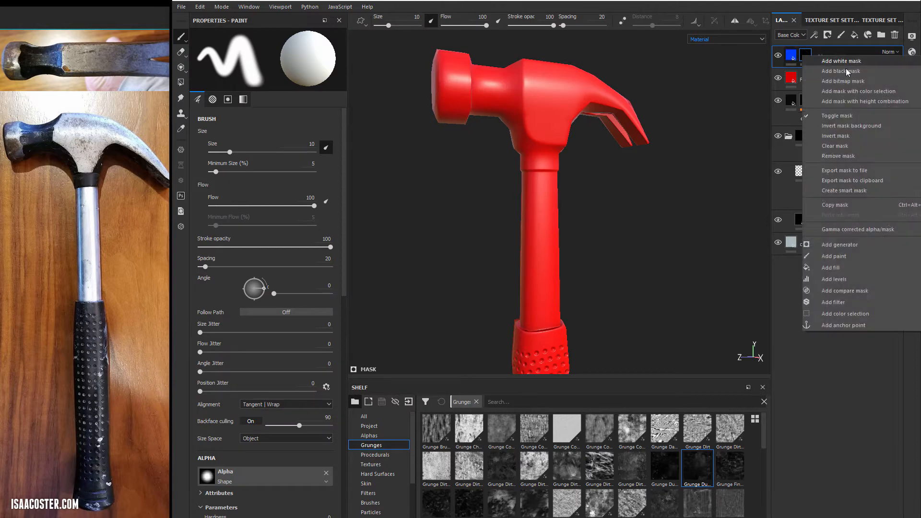
left_click(852, 256)
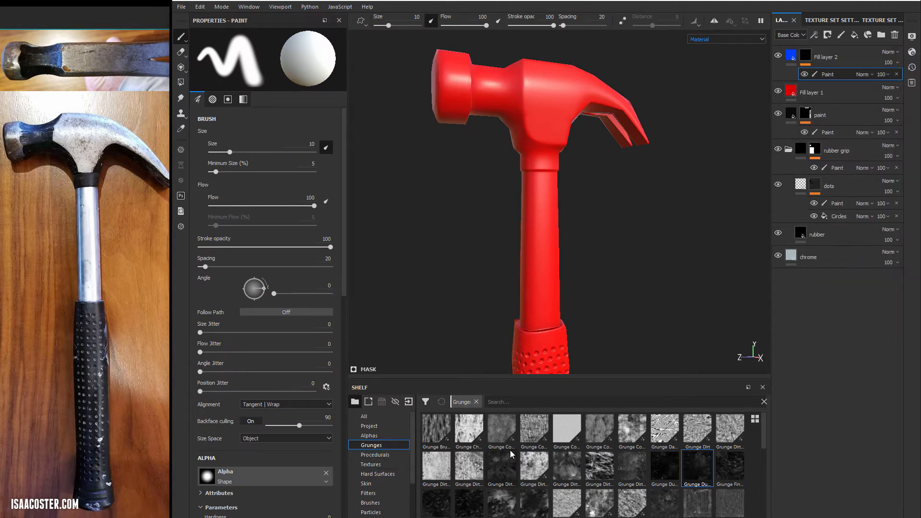
- Load the Basic Hard brush and paint a vertical test stroke on the hammer's handle in the blue layer's mask
left_click(372, 502)
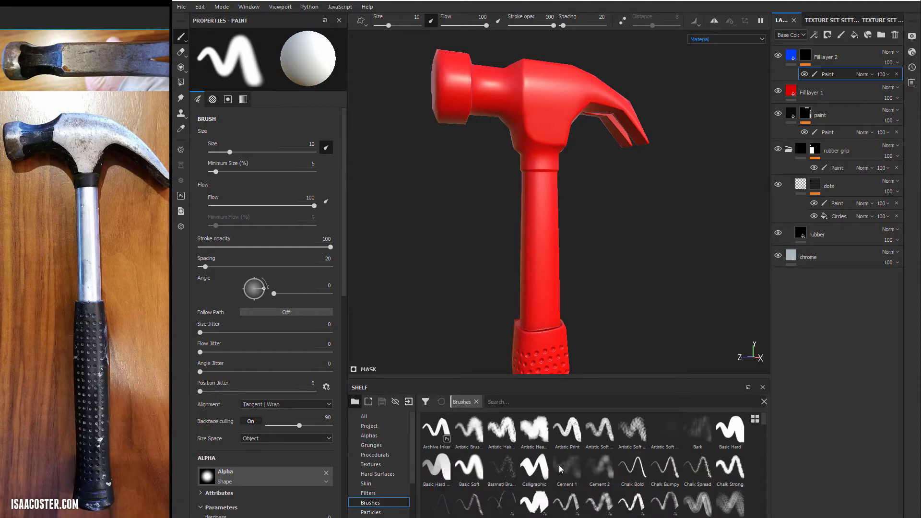
left_click(729, 432)
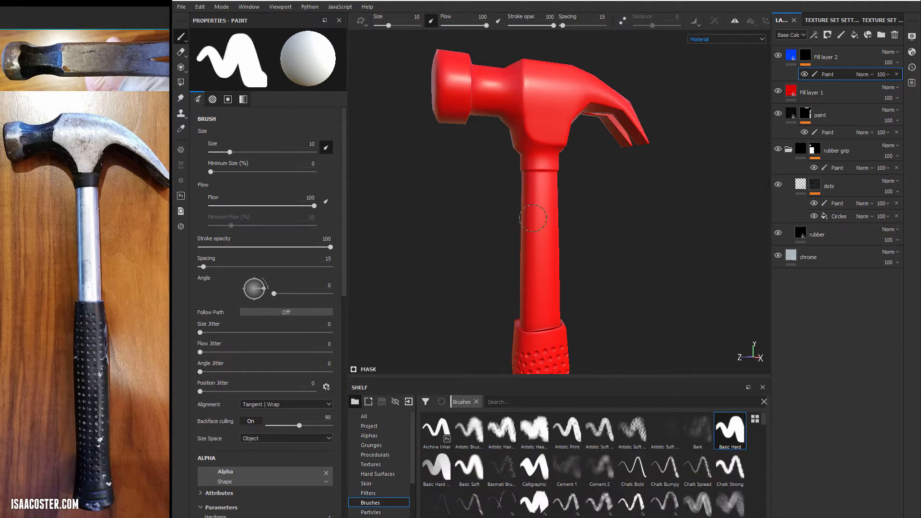
left_click_drag(522, 218, 534, 202, "alt")
right_click_drag(524, 236, 563, 255, "alt")
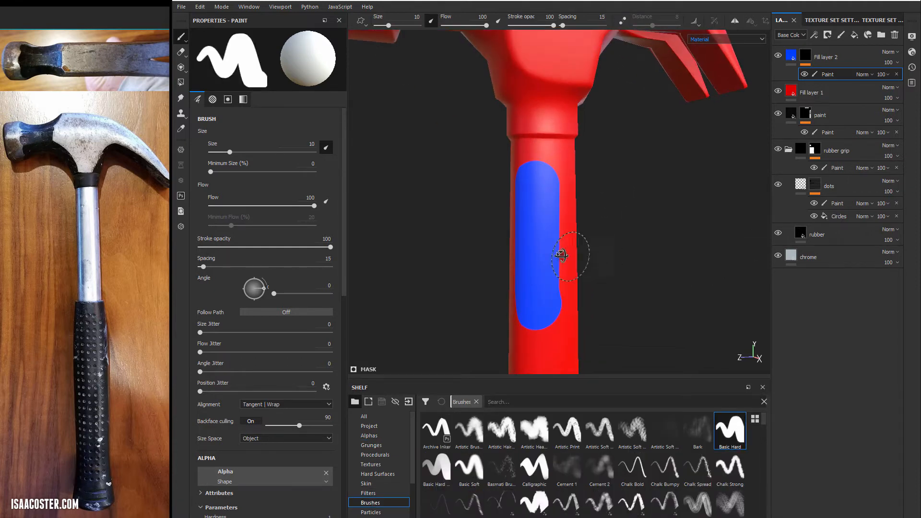
left_click_drag(562, 255, 587, 252, "alt")
middle_click_drag(575, 252, 577, 151, "alt")
left_click_drag(577, 151, 592, 141, "alt")
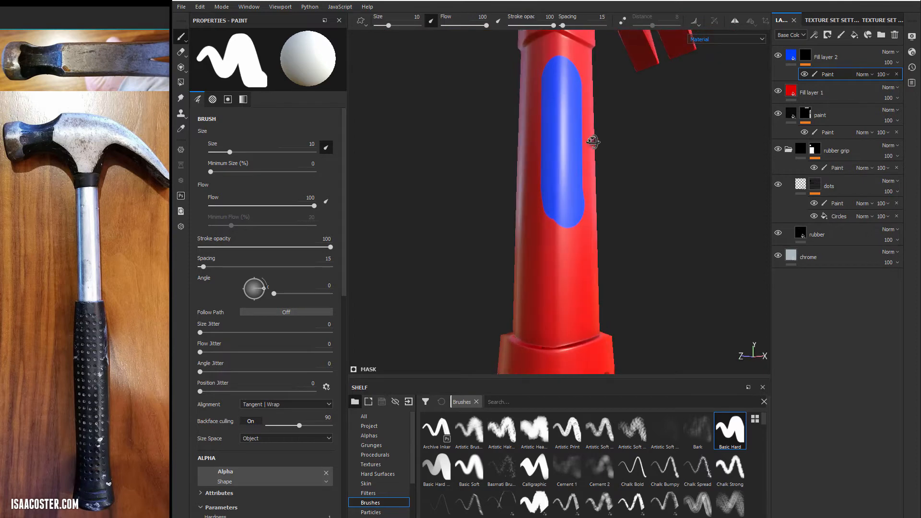
- Load the Basic Soft brush and test it on the hammer's handle
left_click(469, 468)
left_click_drag(534, 142, 608, 152, "alt")
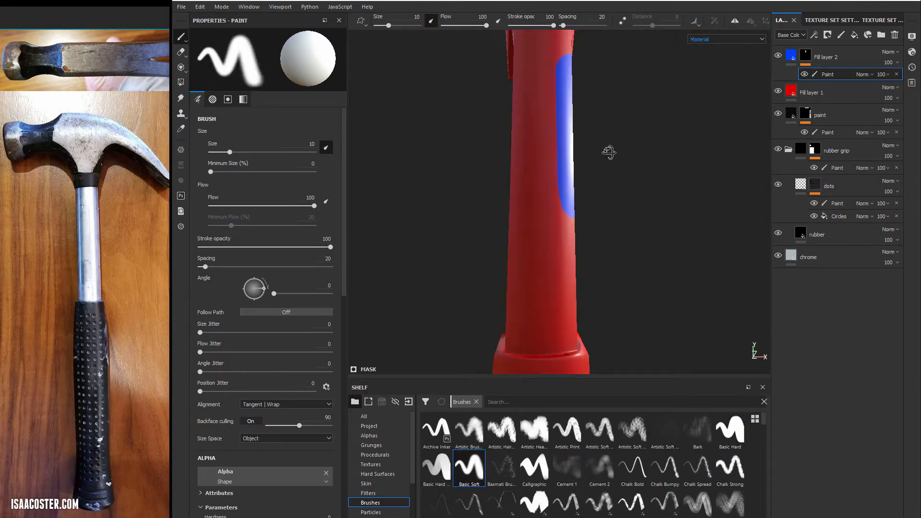
mouse_move(605, 234)
left_mouse_down("alt")
mouse_move(685, 244)
mouse_move(647, 238)
mouse_move(680, 242)
mouse_move(636, 247)
mouse_move(550, 206)
mouse_move(541, 233)
mouse_move(462, 251)
mouse_move(577, 262)
left_mouse_up("alt")
- Return to the Basic Hard brush, set its alpha hardness to 0.49, and paint a vertical stroke on the handle
left_click(729, 430)
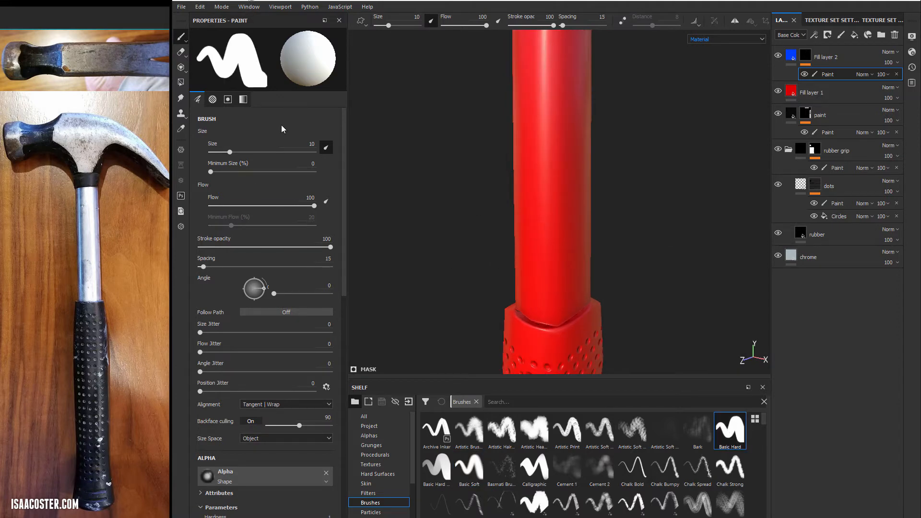
scroll(260, 414, "down", 3)
mouse_move(220, 440)
left_mouse_down()
mouse_move(302, 439)
mouse_move(267, 439)
left_mouse_up()
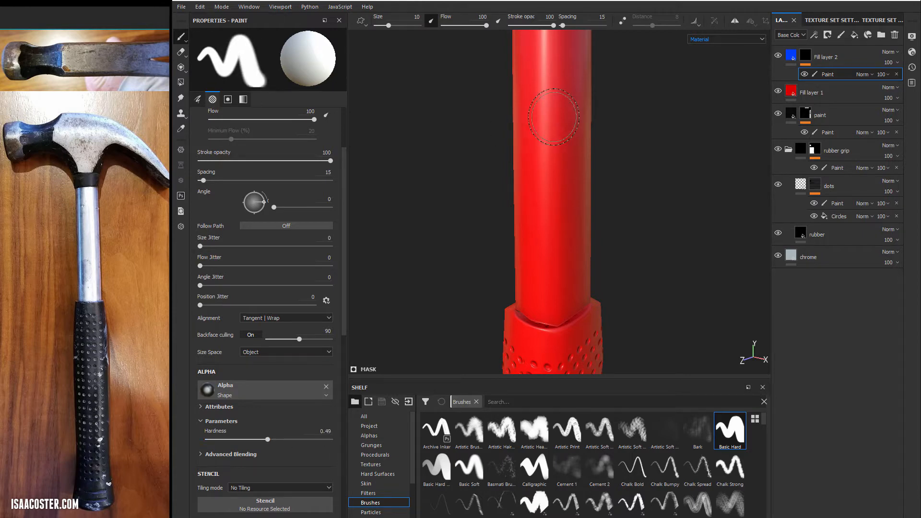
left_click_drag(560, 76, 545, 242)
- Set the alpha hardness to 1, try a hard-edged stroke on the handle, and undo the test strokes
left_click_drag(267, 440, 330, 439)
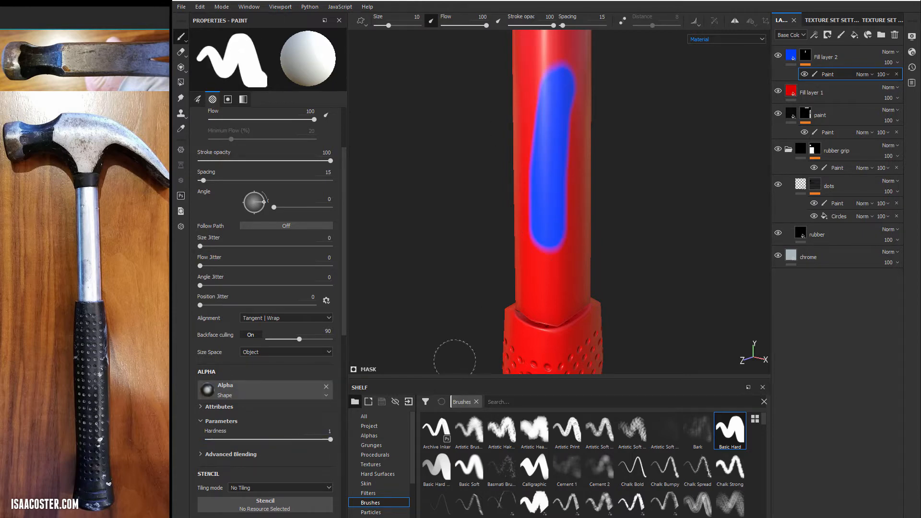
left_click_drag(454, 353, 494, 213, "alt")
left_click_drag(589, 235, 710, 181, "alt")
key("ctrl+z")
key("ctrl+z")
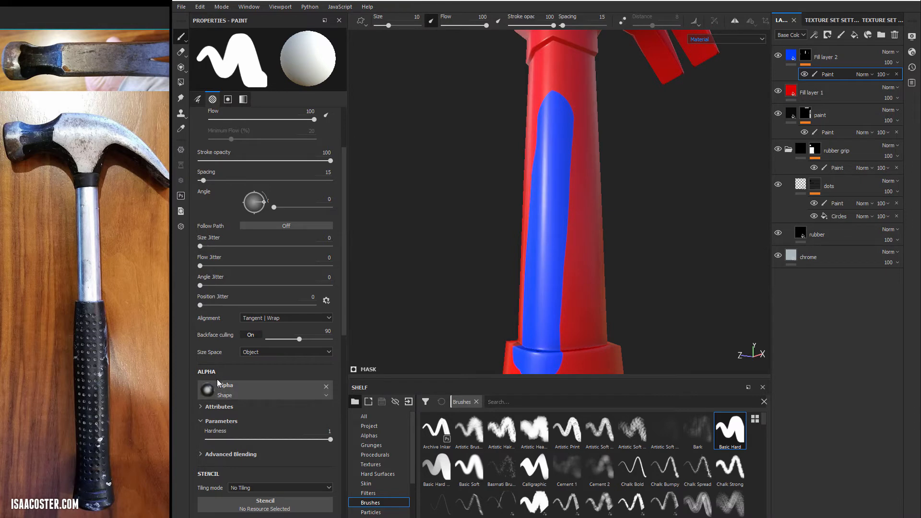
- Remove the alpha from the brush and paint square-edged test strokes along the handle
left_click_drag(535, 242, 547, 242, "alt")
left_click(326, 387)
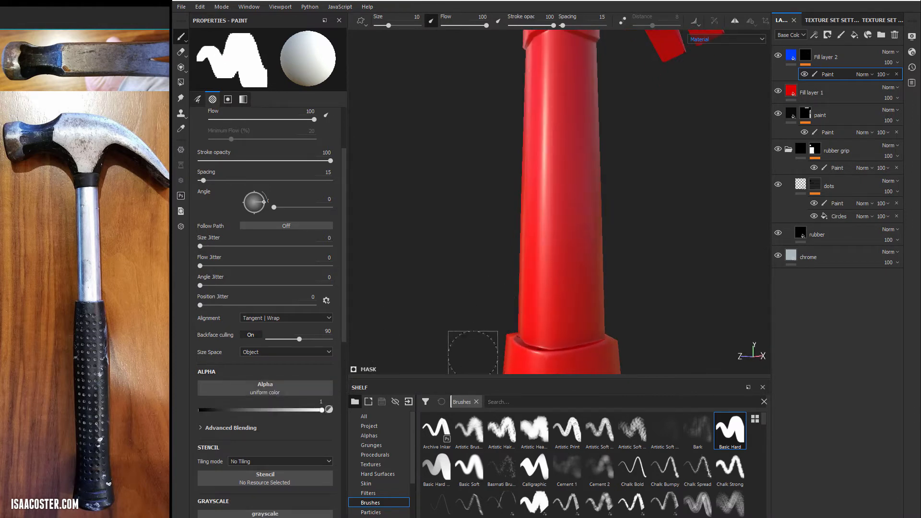
mouse_move(539, 238)
left_mouse_down()
mouse_move(583, 249)
mouse_move(590, 288)
left_mouse_up()
left_click_drag(578, 173, 570, 184, "alt")
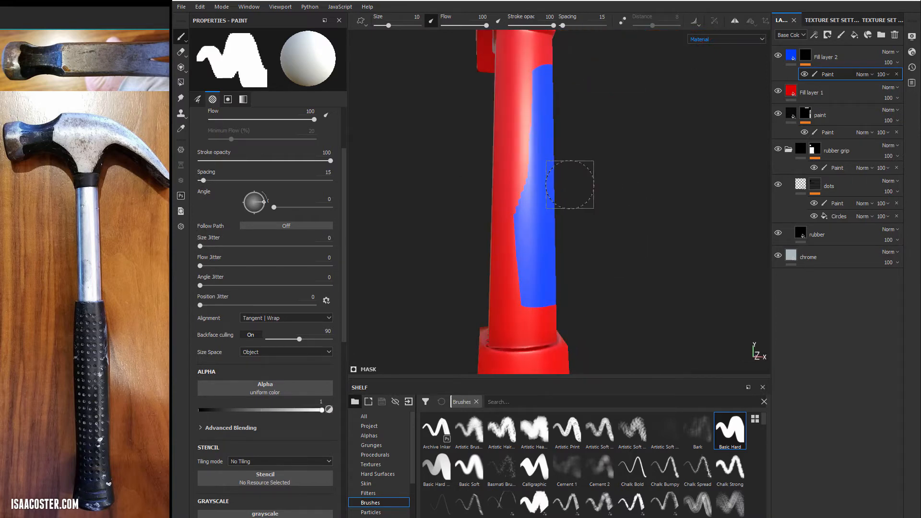
left_click_drag(497, 181, 540, 185, "alt")
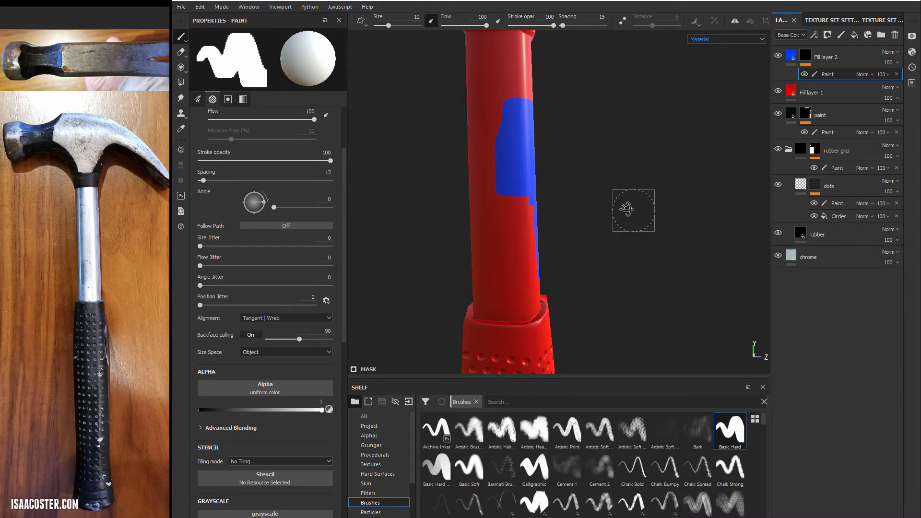
left_click_drag(629, 208, 436, 197, "alt")
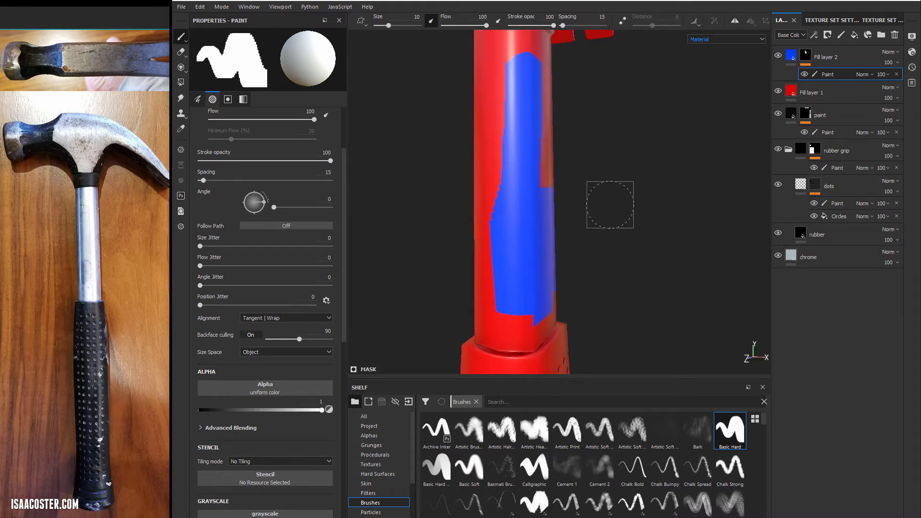
- Assign the Arrow Rounded alpha to the brush and paint a vertical test stroke down the handle
left_click(370, 435)
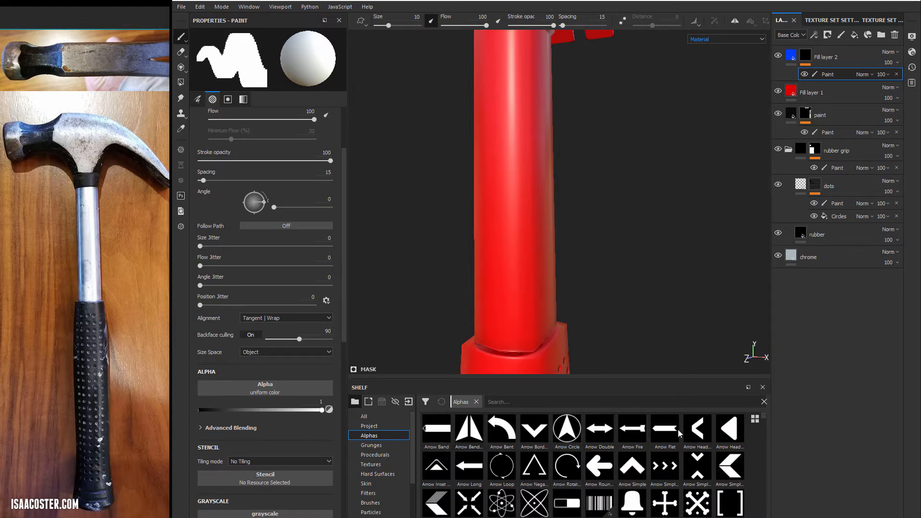
mouse_move(600, 475)
left_mouse_down()
mouse_move(619, 407)
mouse_move(512, 298)
mouse_move(405, 286)
mouse_move(335, 309)
mouse_move(283, 385)
left_mouse_up()
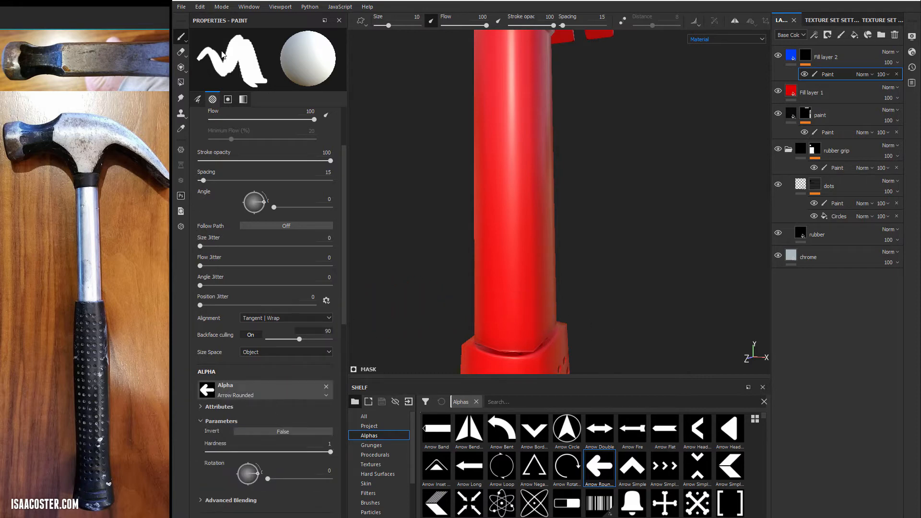
right_click_drag(538, 177, 405, 148, "alt")
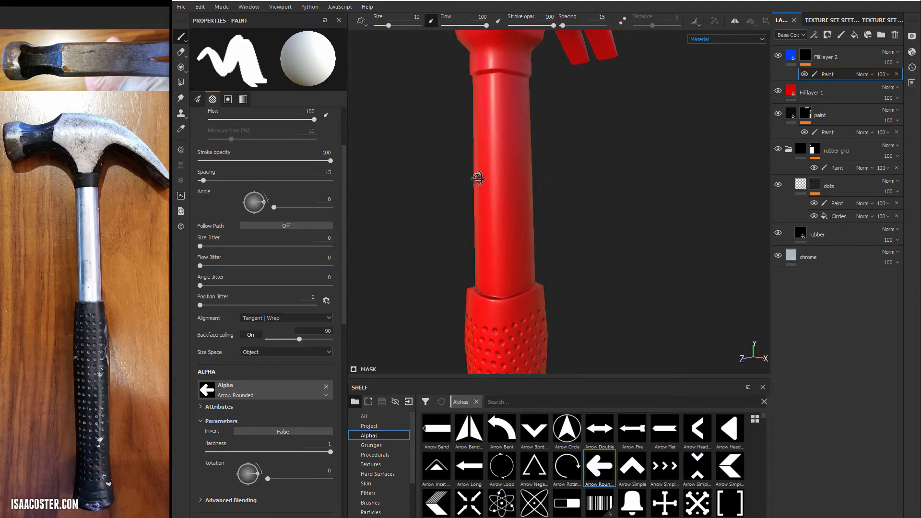
left_click_drag(478, 177, 463, 175, "alt")
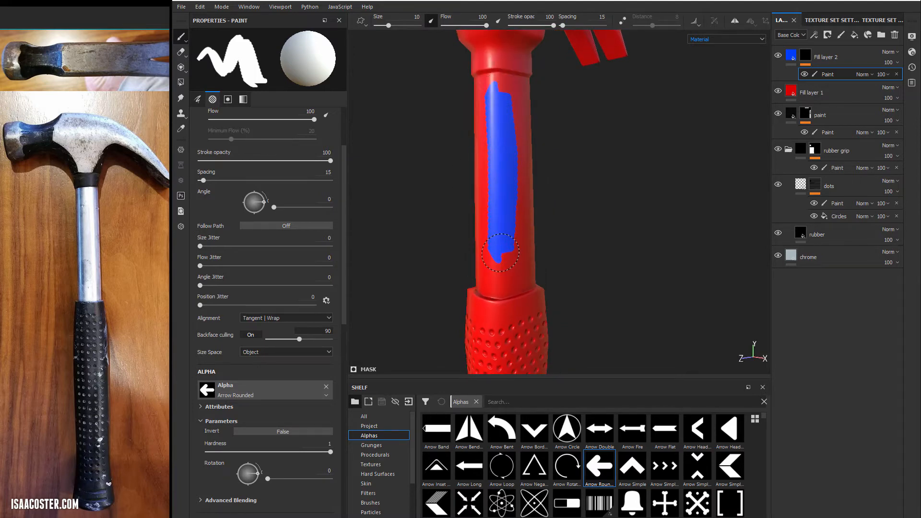
- Set the brush size to 44.84 and undo the arrow-shaped test stroke on the handle
scroll(281, 166, "up", 3)
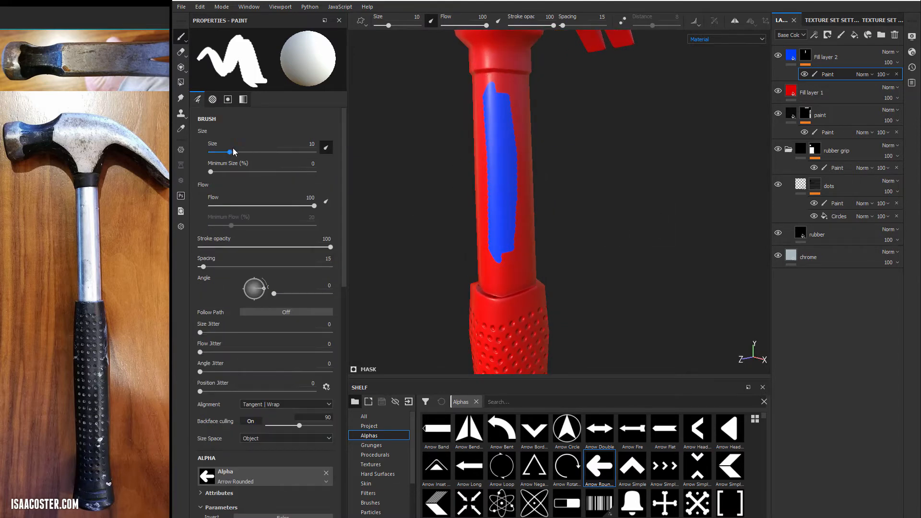
mouse_move(232, 151)
left_mouse_down()
mouse_move(280, 152)
mouse_move(217, 152)
mouse_move(230, 152)
left_mouse_up()
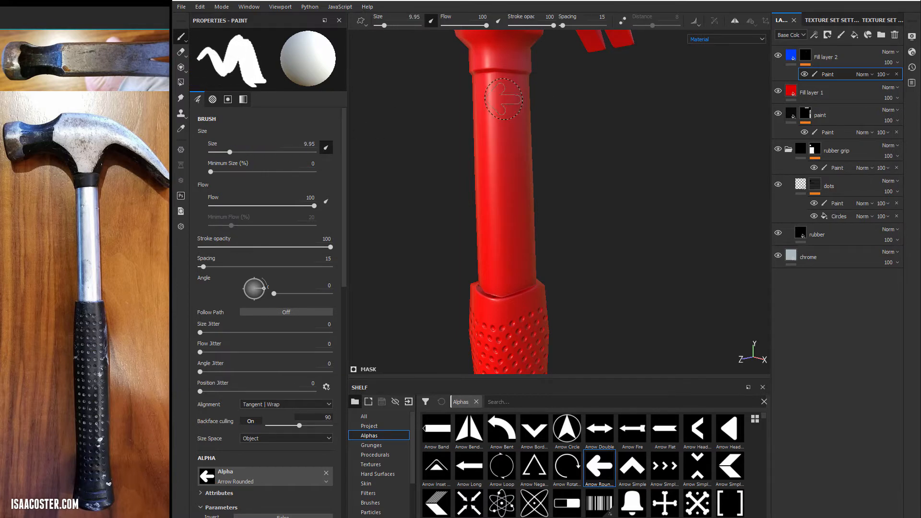
mouse_move(401, 25)
left_mouse_down()
mouse_move(386, 27)
mouse_move(394, 30)
left_mouse_up()
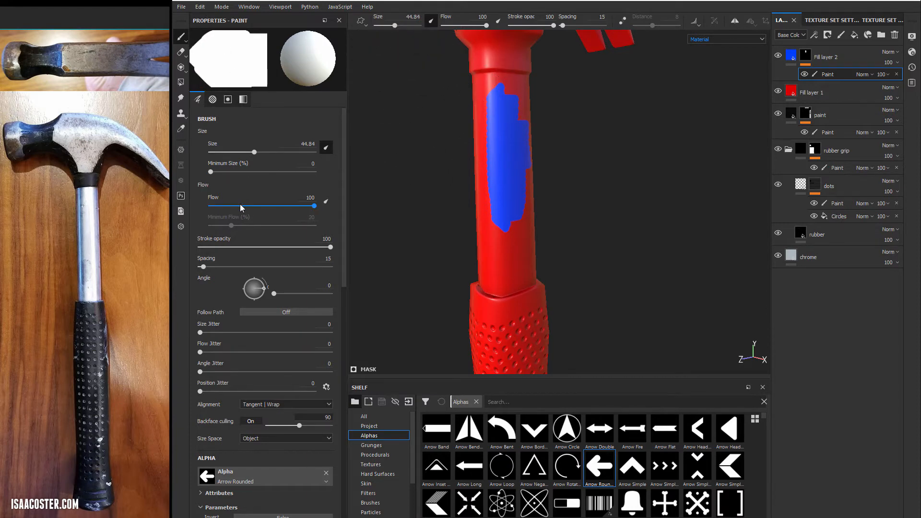
key("ctrl+z")
- Set the brush size to 18.45 and flow to 42, test overlapping strokes on the handle, and undo them
left_click_drag(442, 199, 434, 199, "alt")
left_click_drag(267, 205, 253, 205)
right_click_drag(518, 117, 508, 117, "ctrl")
left_click_drag(501, 81, 506, 259)
scroll(538, 226, "up", 5)
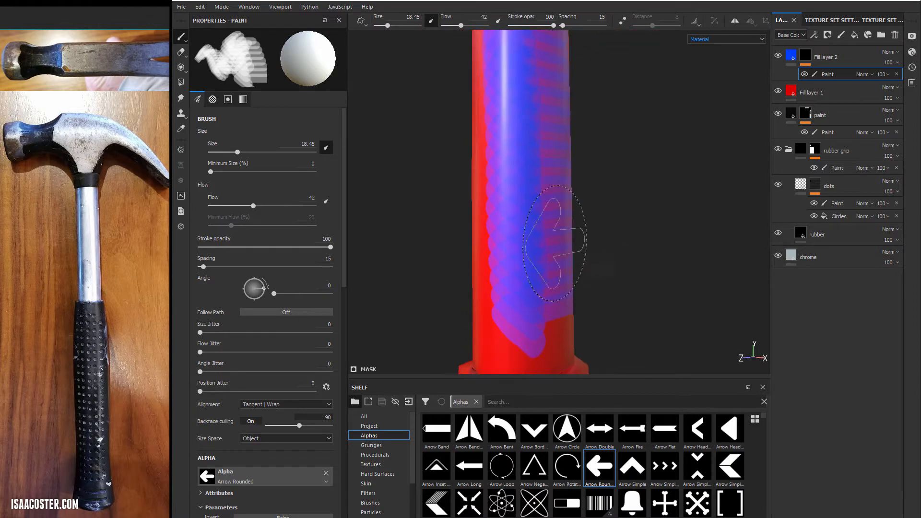
mouse_move(548, 198)
left_mouse_down("alt")
mouse_move(487, 201)
mouse_move(545, 233)
left_mouse_up("alt")
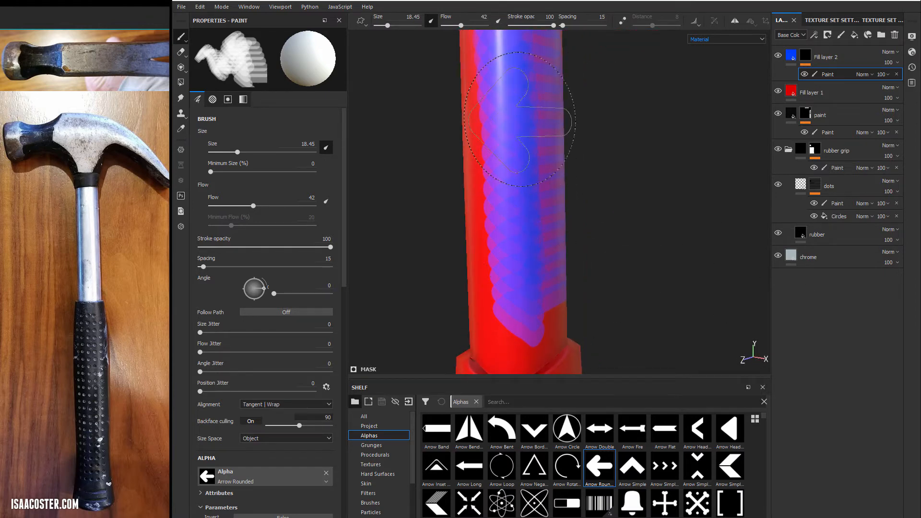
mouse_move(520, 117)
left_mouse_down("alt")
mouse_move(544, 195)
mouse_move(477, 206)
mouse_move(488, 243)
mouse_move(475, 234)
left_mouse_up("alt")
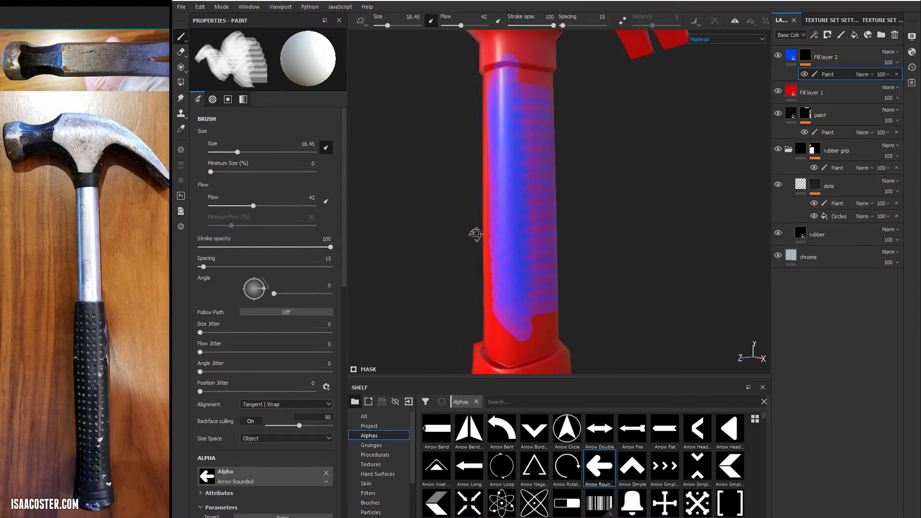
key("ctrl+z")
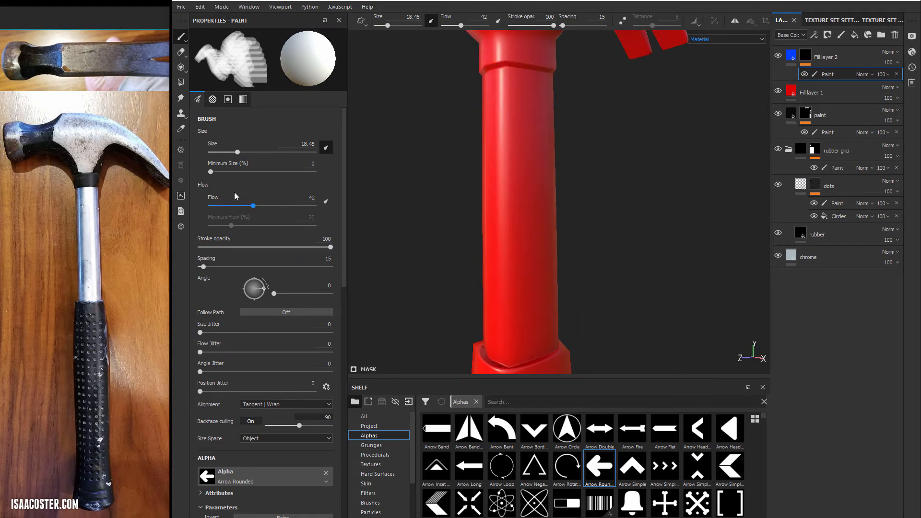
- Set the brush flow to 100 and stroke opacity to 55, and paint a test stroke down the handle
left_click_drag(253, 206, 316, 206)
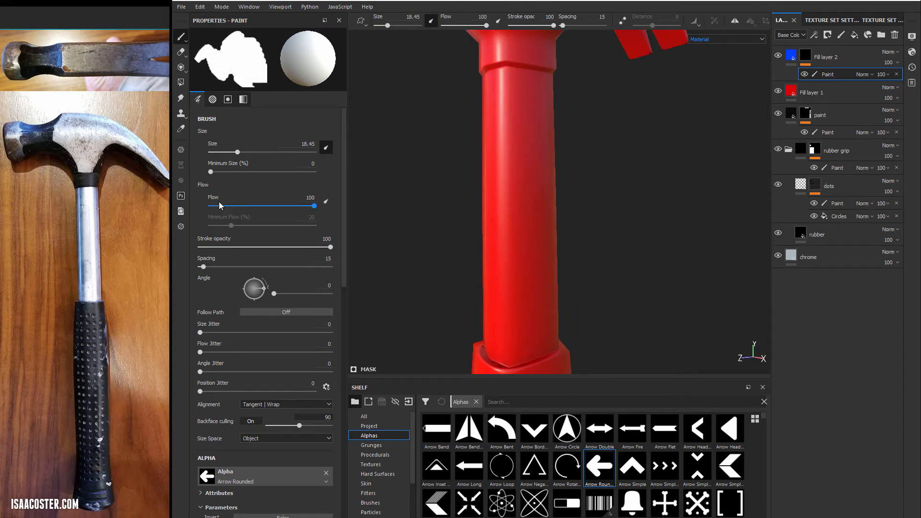
left_click_drag(321, 246, 271, 247)
mouse_move(510, 108)
left_mouse_down()
mouse_move(522, 293)
mouse_move(613, 236)
mouse_move(559, 249)
mouse_move(479, 242)
left_mouse_up()
mouse_move(533, 205)
right_mouse_down("alt")
mouse_move(770, 250)
mouse_move(834, 235)
right_mouse_up("alt")
right_click_drag(685, 224, 508, 200, "alt")
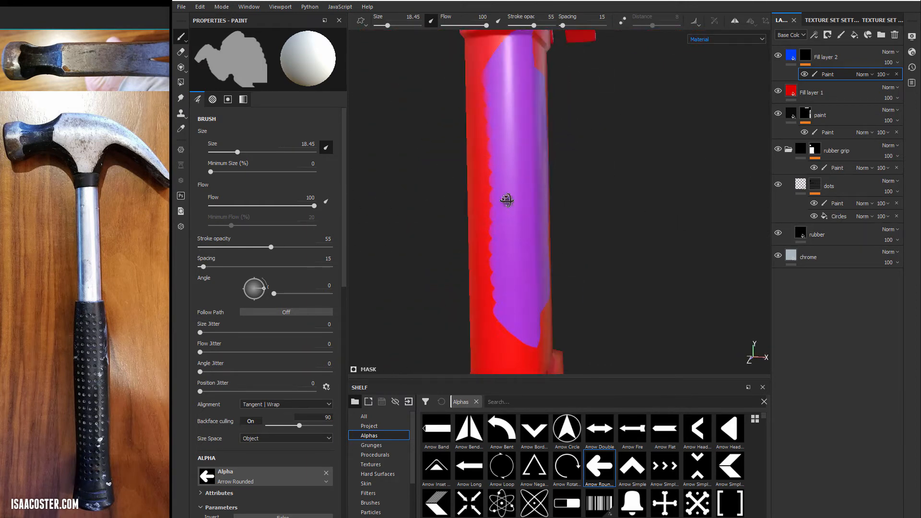
mouse_move(508, 200)
left_mouse_down("alt")
mouse_move(494, 198)
mouse_move(523, 195)
left_mouse_up("alt")
- Set the brush size to 8.16 and undo the semi-transparent test stroke on the handle
right_click_drag(571, 148, 537, 148, "ctrl")
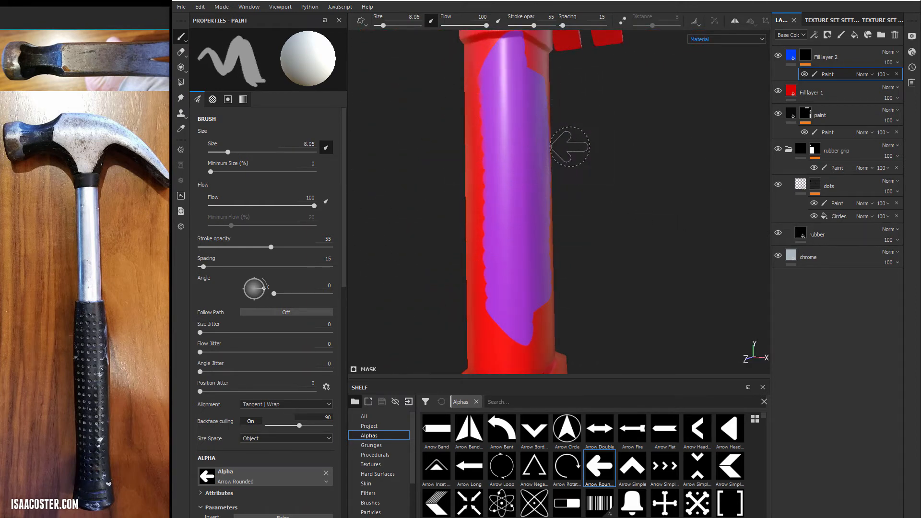
right_click_drag(629, 169, 618, 164, "shift")
left_click_drag(619, 165, 591, 165, "alt")
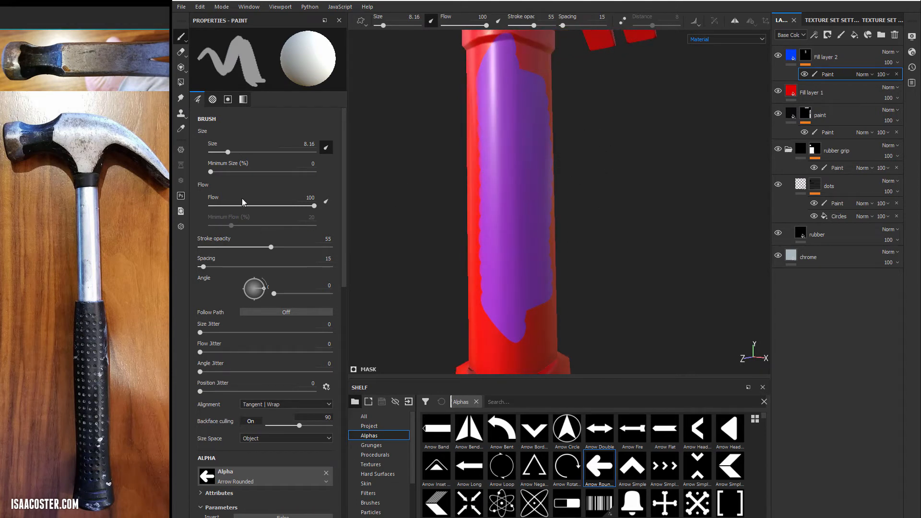
key("ctrl+z")
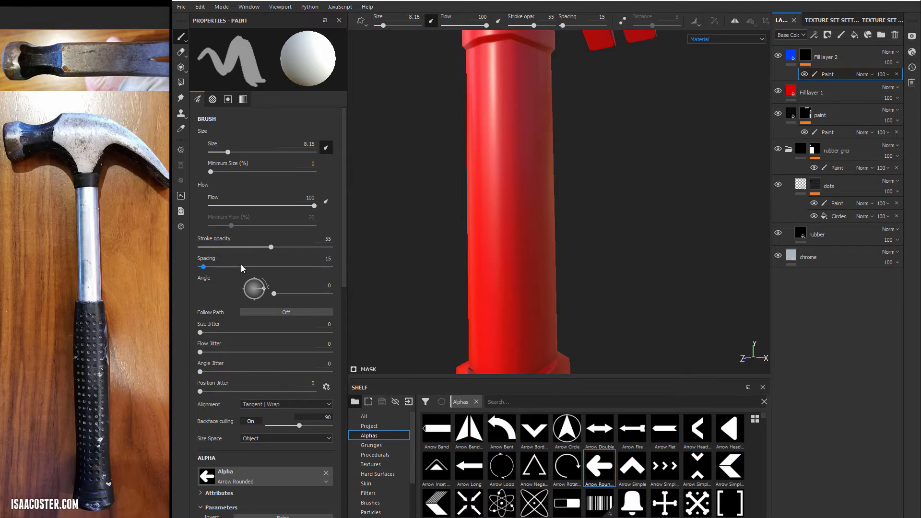
- Set the brush spacing to 169, paint a test stroke down the handle and undo it
mouse_move(241, 263)
left_mouse_down()
mouse_move(269, 266)
mouse_move(254, 266)
left_mouse_up()
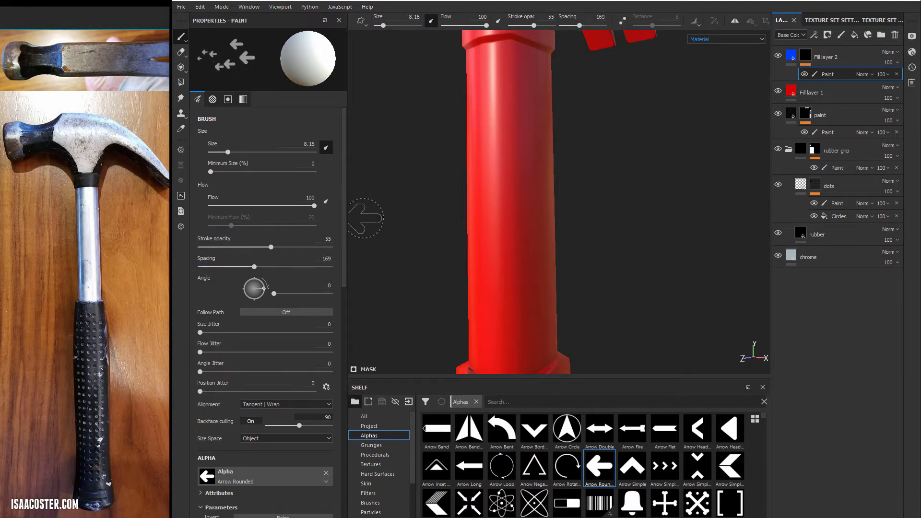
left_click_drag(501, 135, 507, 316)
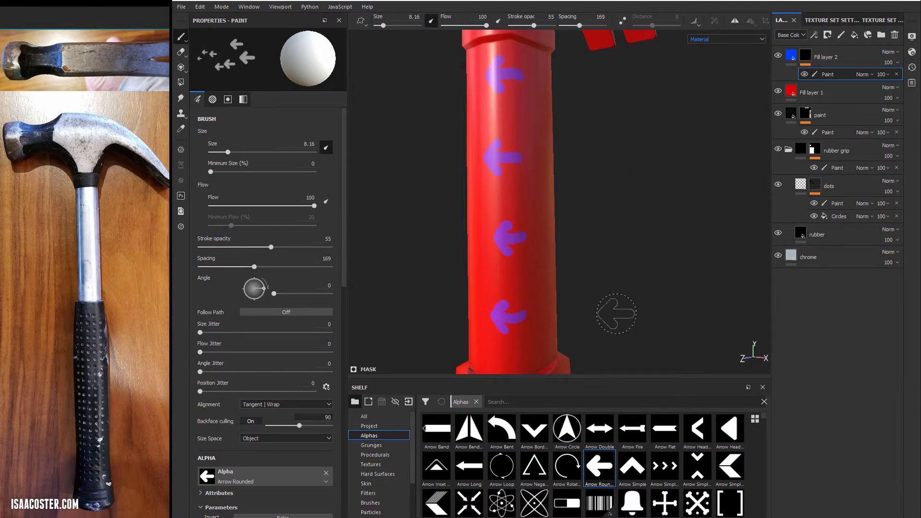
key("ctrl+z")
- Set the brush spacing to 80, try another arrow stroke along the handle and undo it
left_click_drag(254, 267, 224, 267)
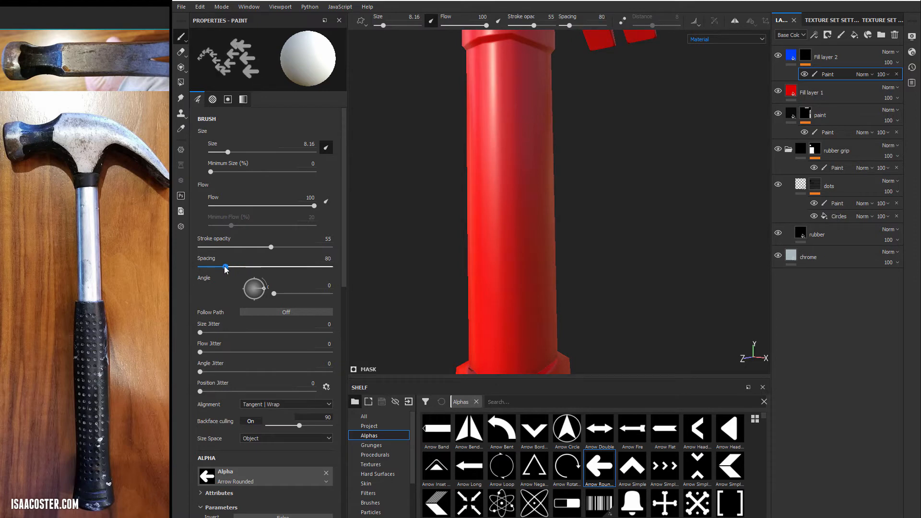
left_click_drag(509, 150, 508, 307)
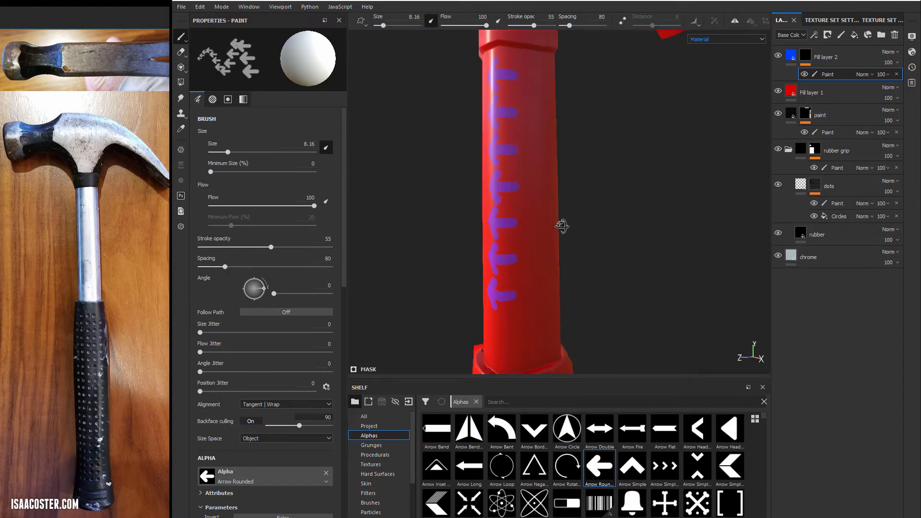
key("ctrl+z")
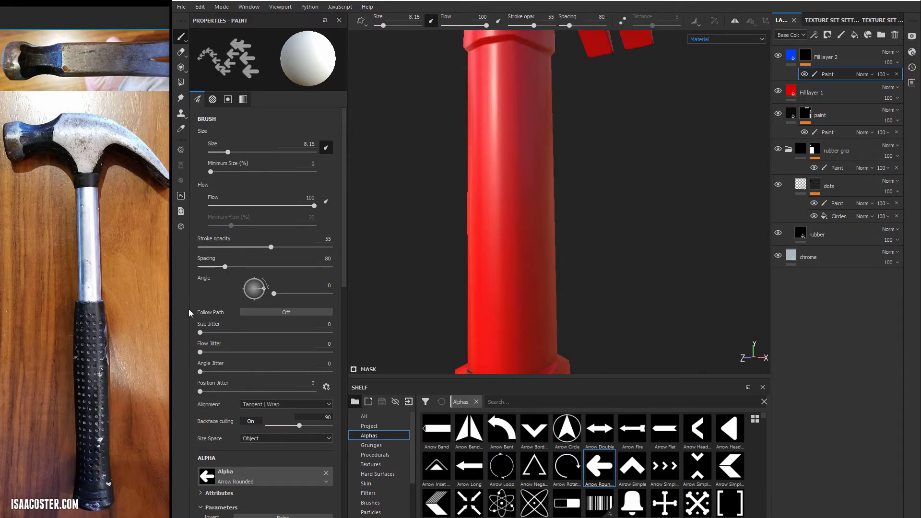
- Set the spacing to 46 and size jitter to 52, test a stroke down the handle and undo it
mouse_move(225, 267)
left_mouse_down()
mouse_move(183, 266)
mouse_move(226, 267)
mouse_move(213, 266)
left_mouse_up()
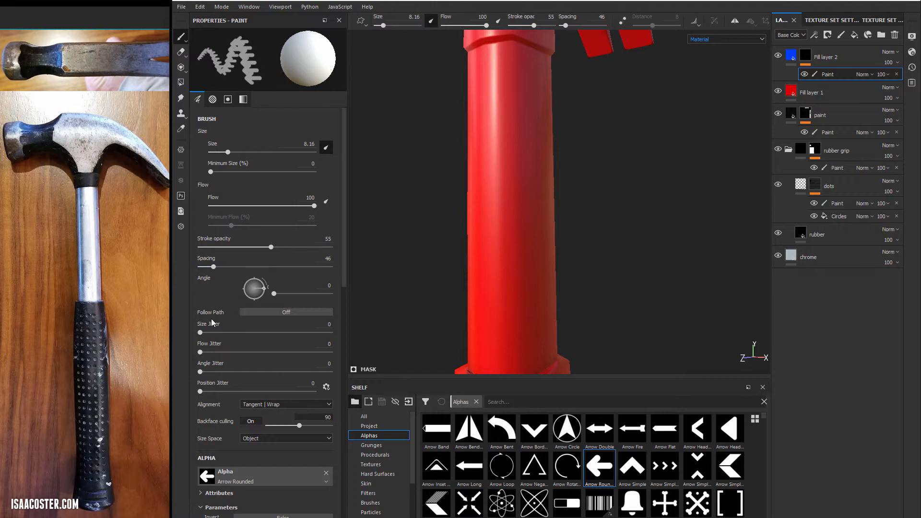
left_click_drag(202, 335, 268, 342)
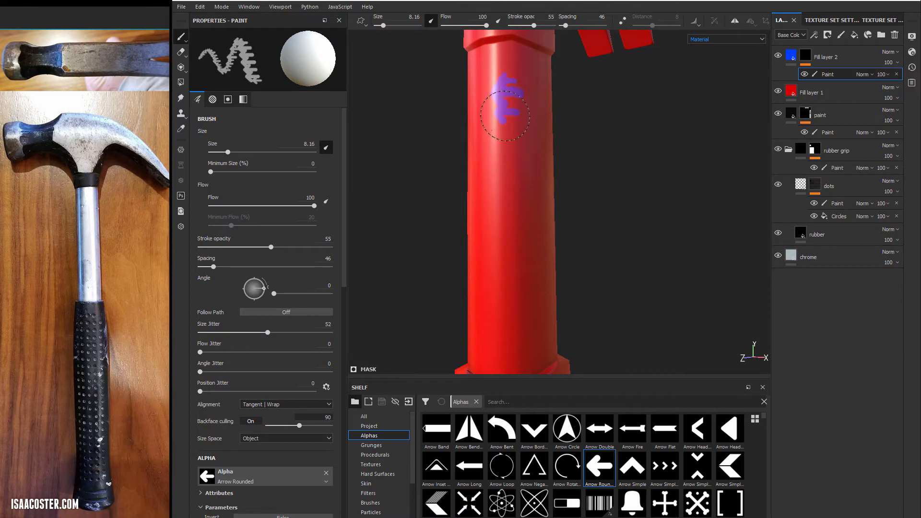
left_click_drag(507, 170, 504, 338)
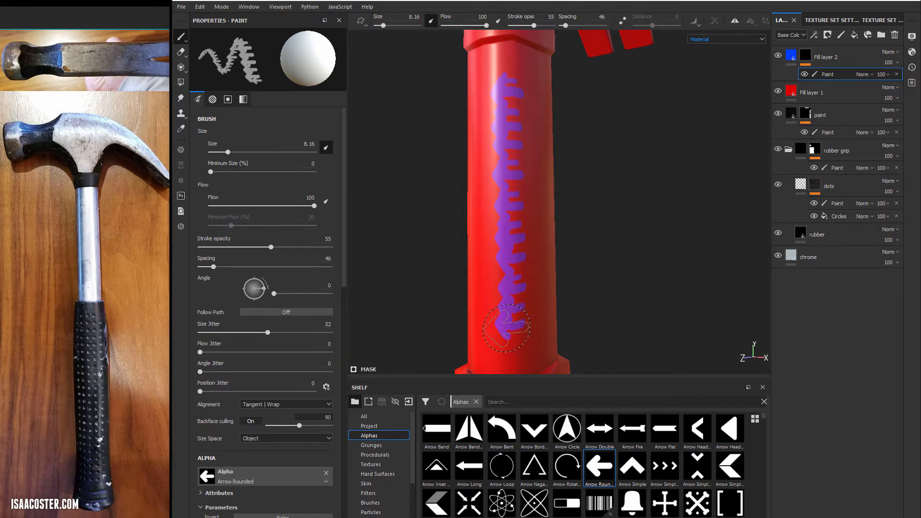
key("ctrl+z")
- Set the size jitter to 2 and flow jitter to 52, test a stroke on the handle and undo it
mouse_move(266, 333)
left_mouse_down()
mouse_move(202, 335)
mouse_move(267, 353)
left_mouse_up()
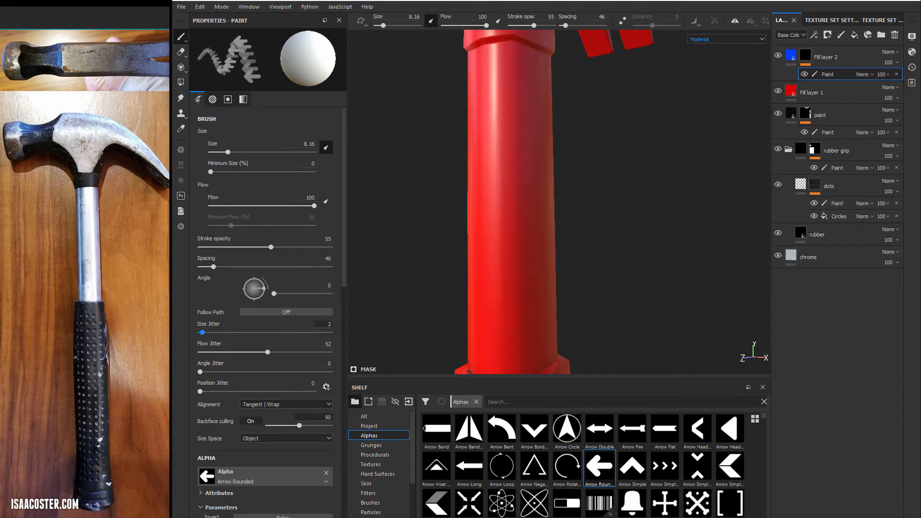
left_click_drag(498, 170, 496, 314)
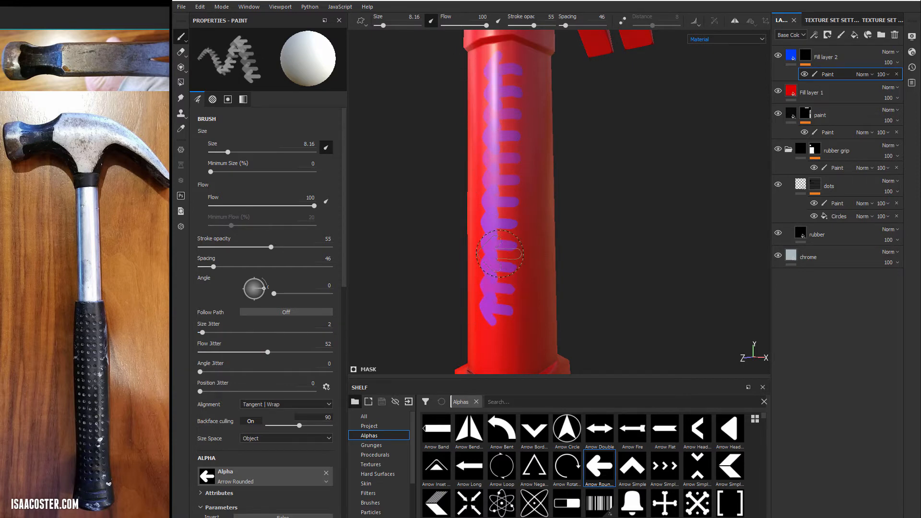
key("ctrl+z")
- Set the angle jitter to 93 and flow jitter to 0, test a stroke on the handle and undo it
mouse_move(270, 372)
left_mouse_down()
mouse_move(331, 372)
mouse_move(267, 368)
left_mouse_up()
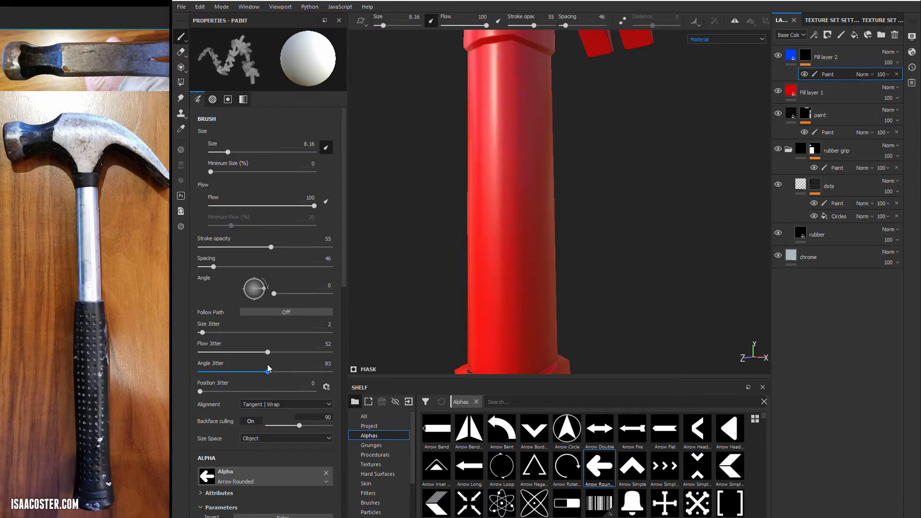
left_click_drag(206, 353, 197, 353)
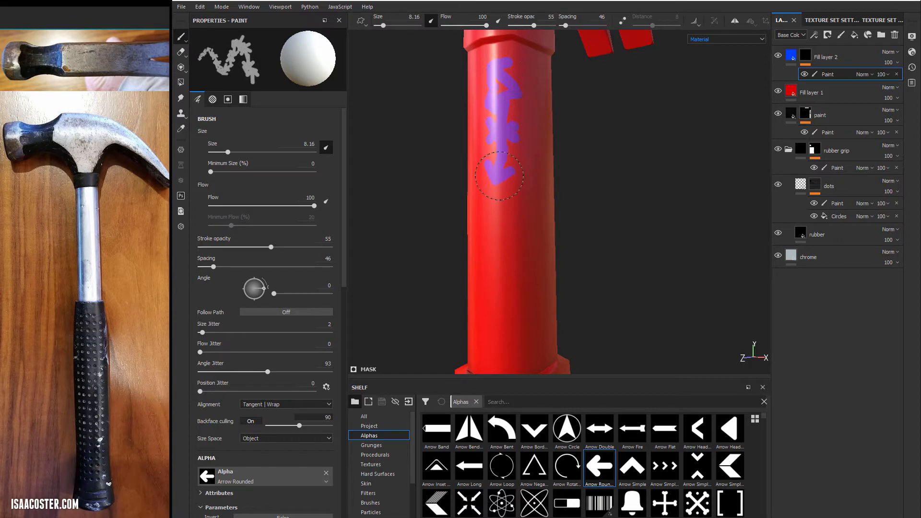
left_click_drag(499, 175, 496, 311)
key("ctrl+z")
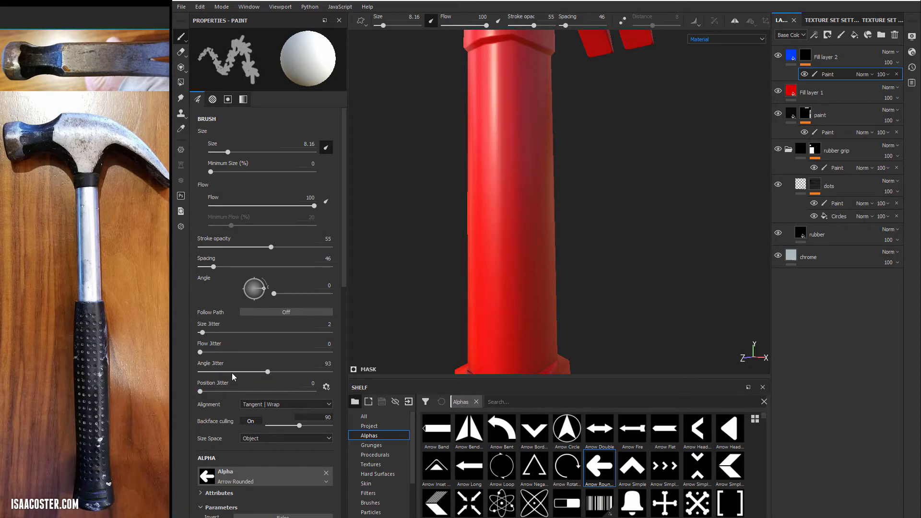
- Set the angle jitter to 0 and position jitter to 67, test a stroke on the handle and undo it
left_click_drag(234, 377, 172, 365)
left_click_drag(248, 393, 276, 391)
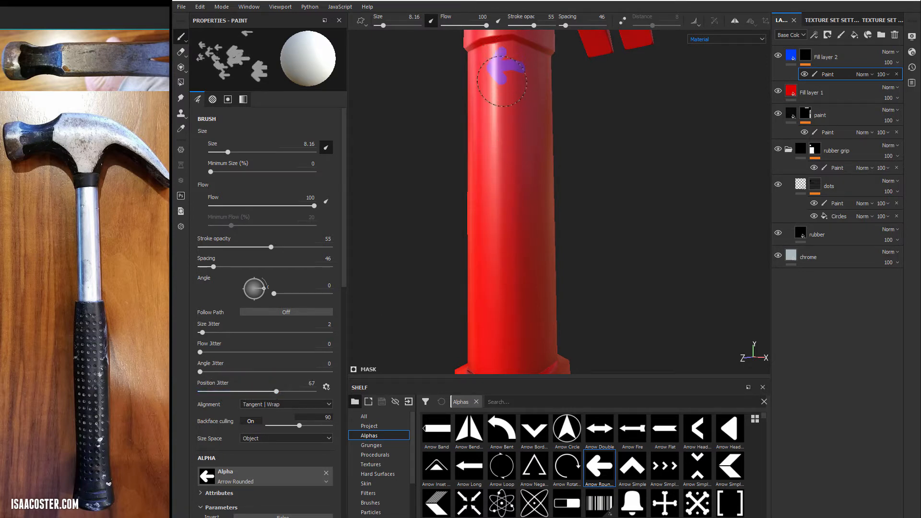
left_click_drag(506, 181, 497, 311)
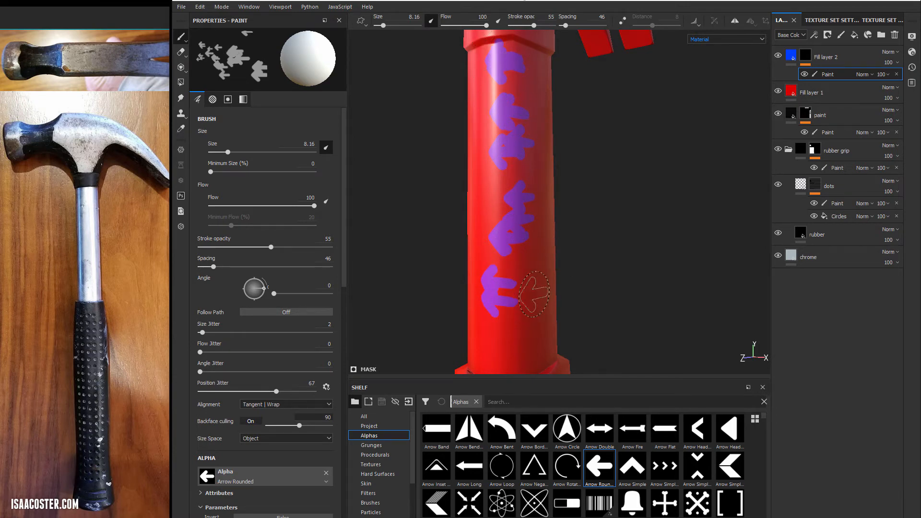
left_click_drag(543, 132, 523, 148, "alt")
key("ctrl+z")
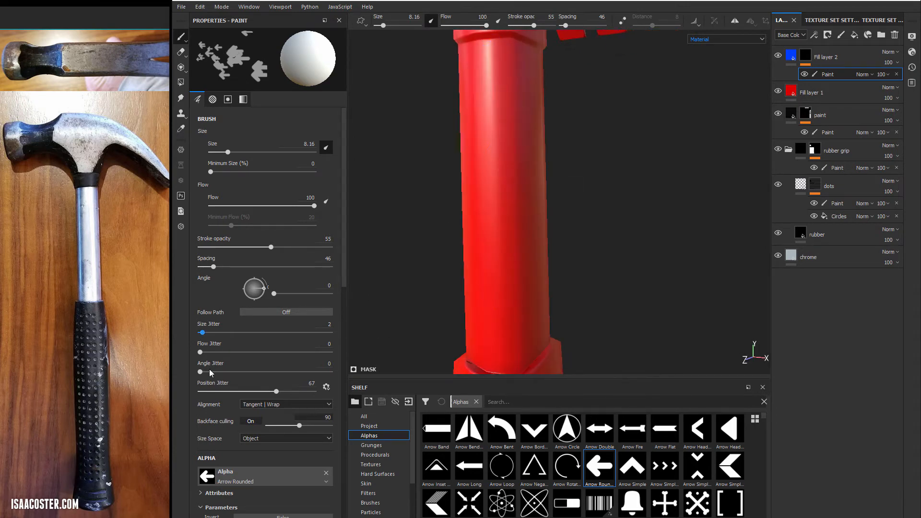
- Reset the position jitter to 0, set the grayscale value to 0.5211 and paint a test stroke down the handle
left_click_drag(254, 389, 176, 391)
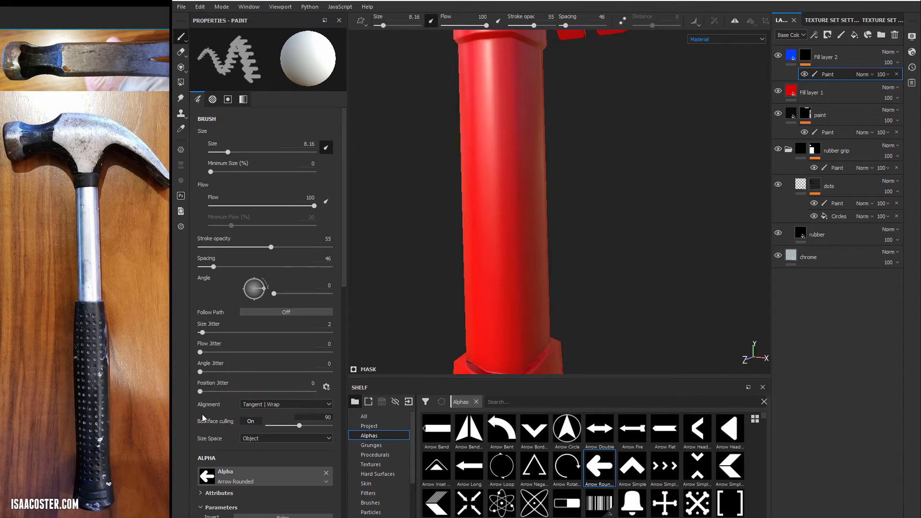
scroll(203, 413, "down", 5)
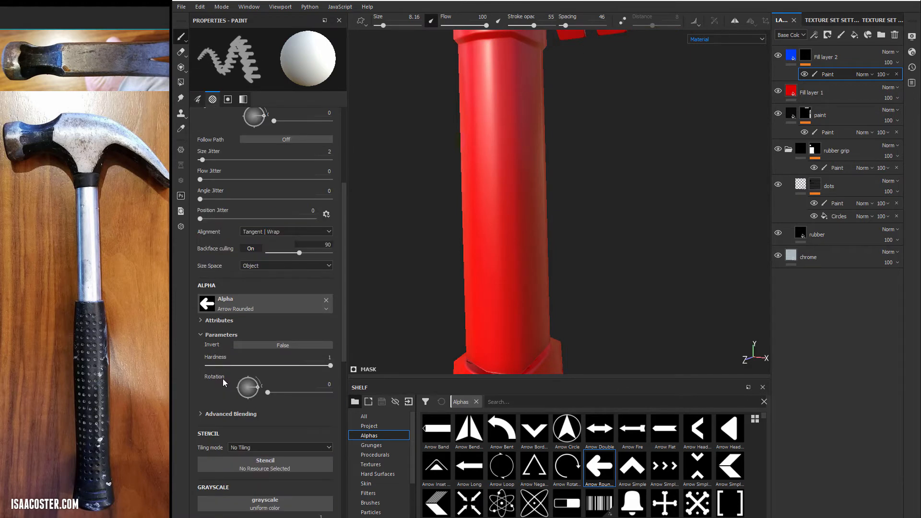
scroll(223, 381, "down", 2)
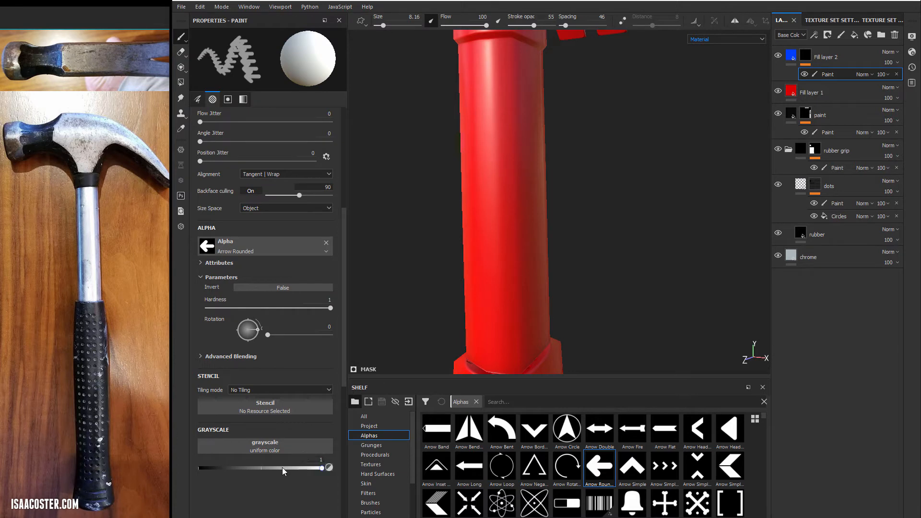
mouse_move(282, 468)
left_mouse_down()
mouse_move(203, 469)
mouse_move(382, 486)
mouse_move(263, 475)
left_mouse_up()
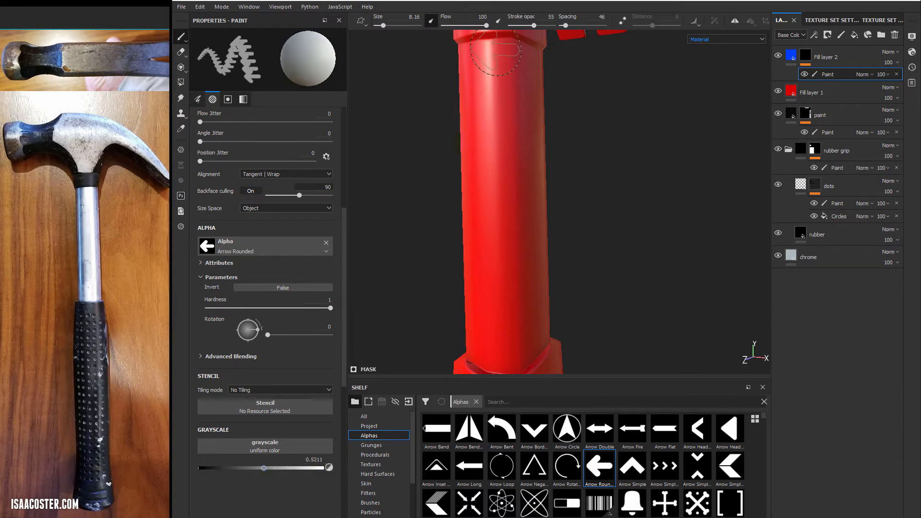
left_click_drag(490, 86, 485, 352)
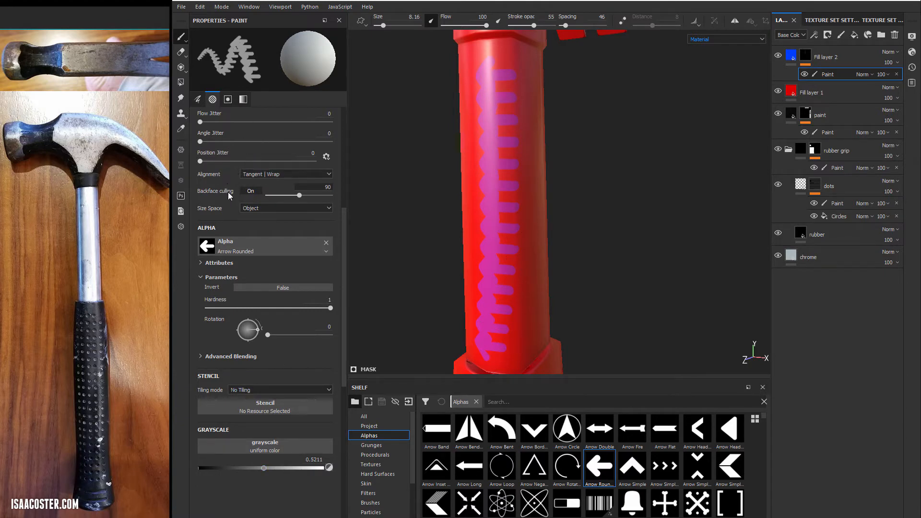
- Set the grayscale value back to 1 and undo the gray-valued test stroke on the handle
left_click_drag(265, 468, 366, 474)
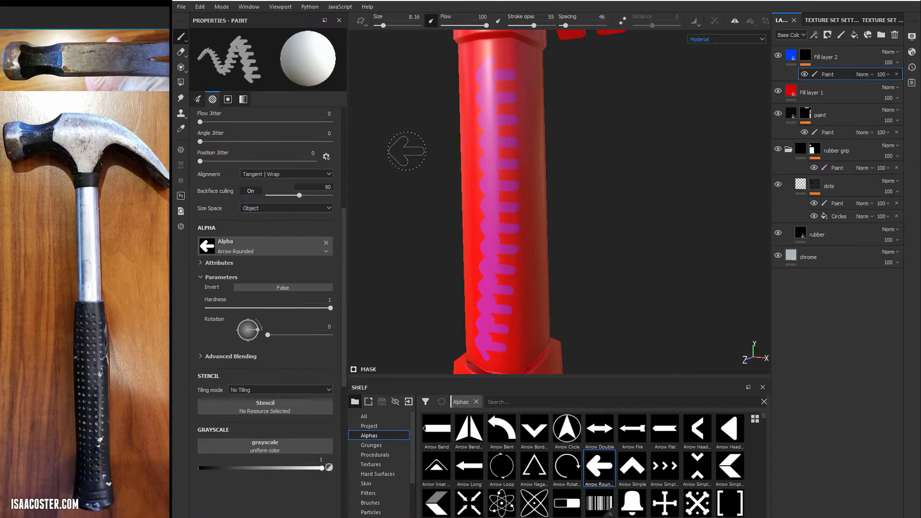
left_click_drag(373, 207, 383, 218, "alt")
key("ctrl+z")
mouse_move(489, 188)
left_mouse_down("alt")
mouse_move(506, 154)
mouse_move(476, 187)
left_mouse_up("alt")
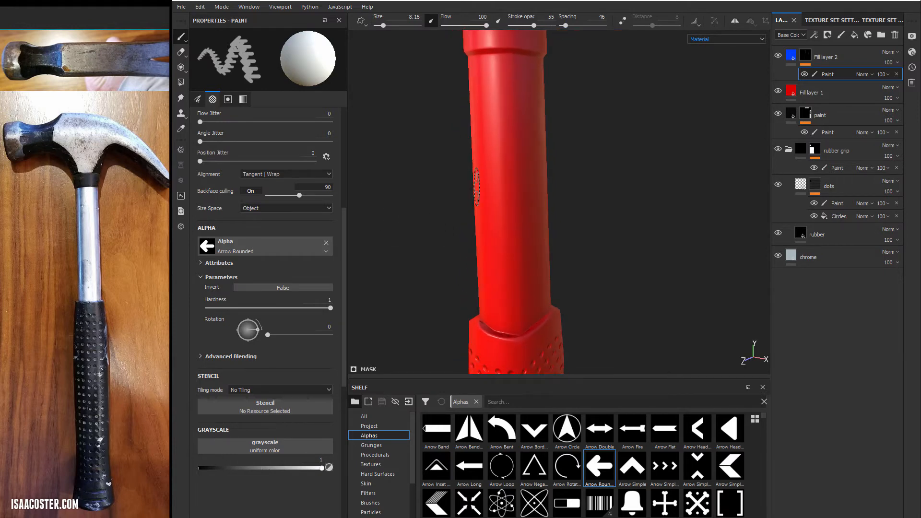
- Search the shelf's brush presets for "dirt" and load the Dirt Splash brush
left_click(371, 503)
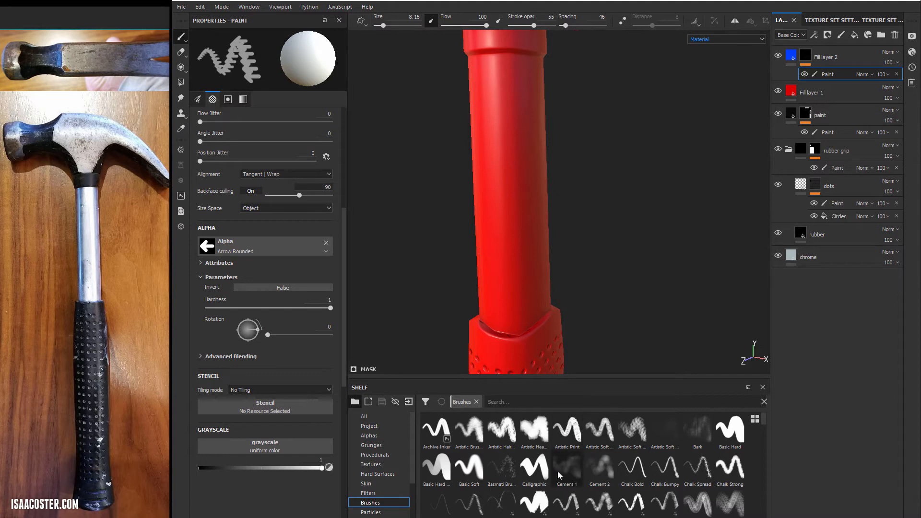
left_click(533, 403)
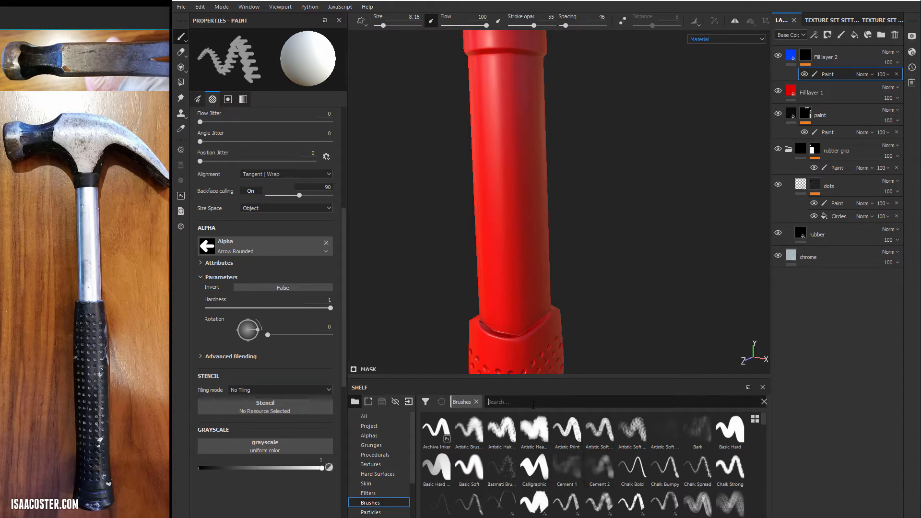
type("dirt")
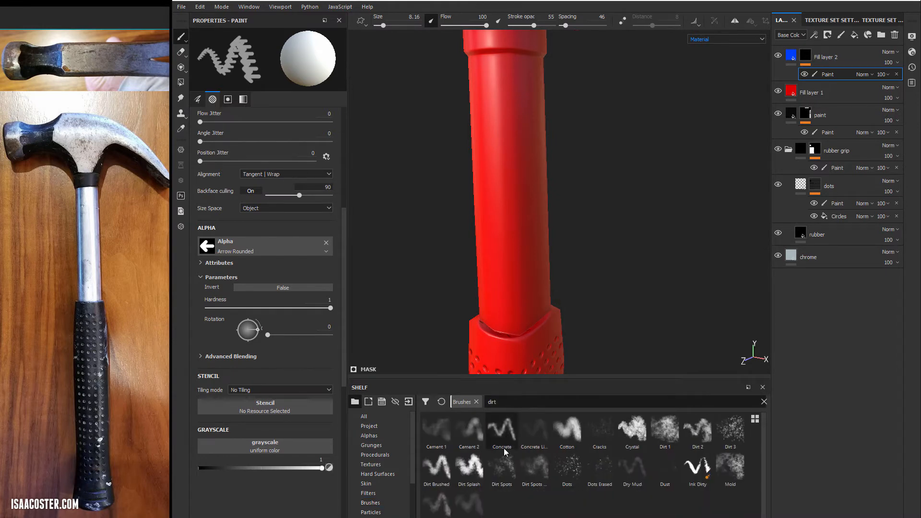
left_click(480, 463)
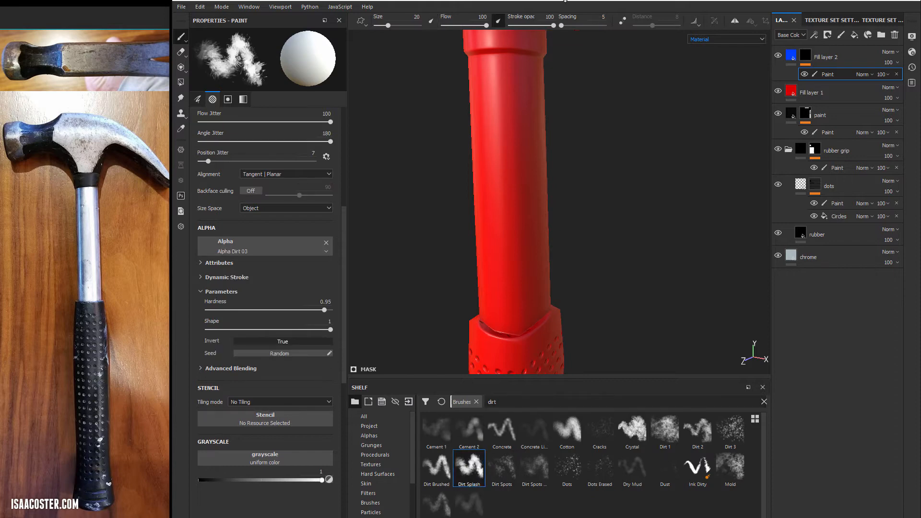
- Paint freehand Dirt Splash test strokes on different sides of the handle and undo them
scroll(271, 214, "up", 5)
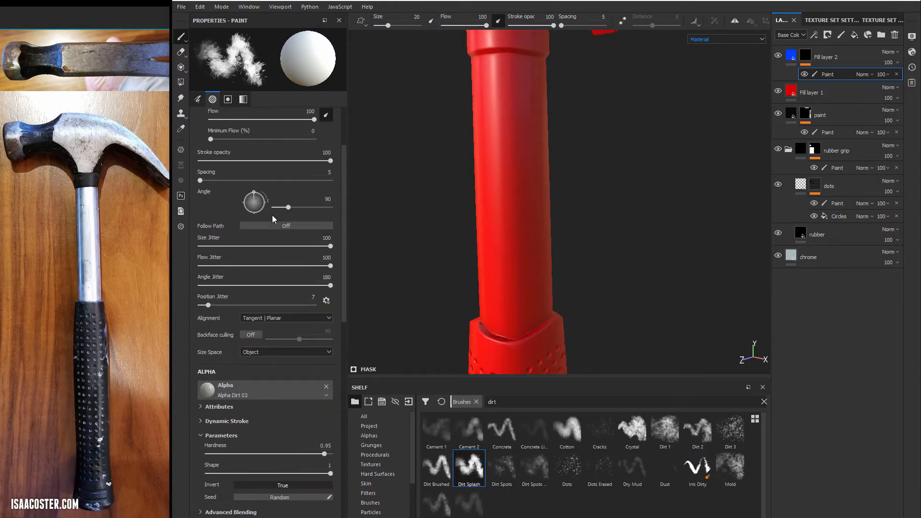
scroll(250, 281, "down", 3)
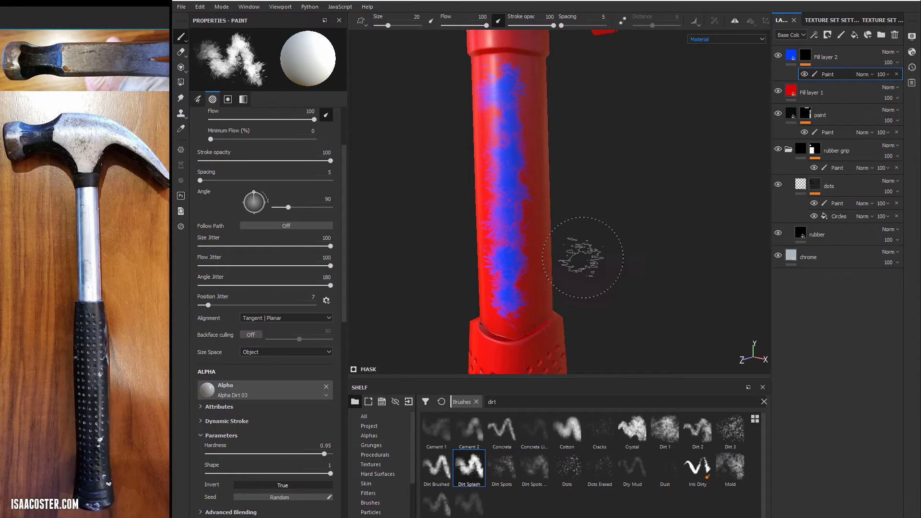
left_click_drag(582, 258, 413, 225, "alt")
right_click_drag(432, 201, 555, 173, "shift")
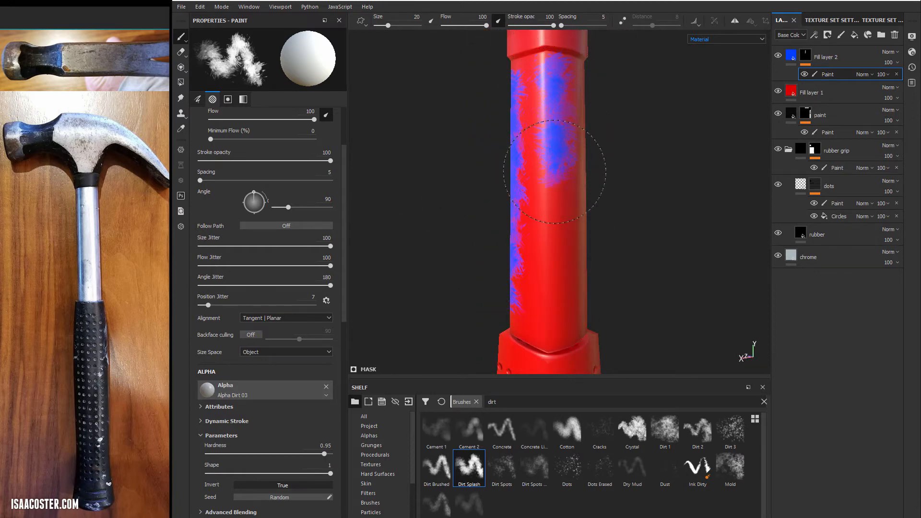
mouse_move(619, 245)
left_mouse_down("alt")
mouse_move(654, 222)
mouse_move(610, 175)
mouse_move(658, 163)
left_mouse_up("alt")
left_click_drag(513, 121, 574, 121, "alt")
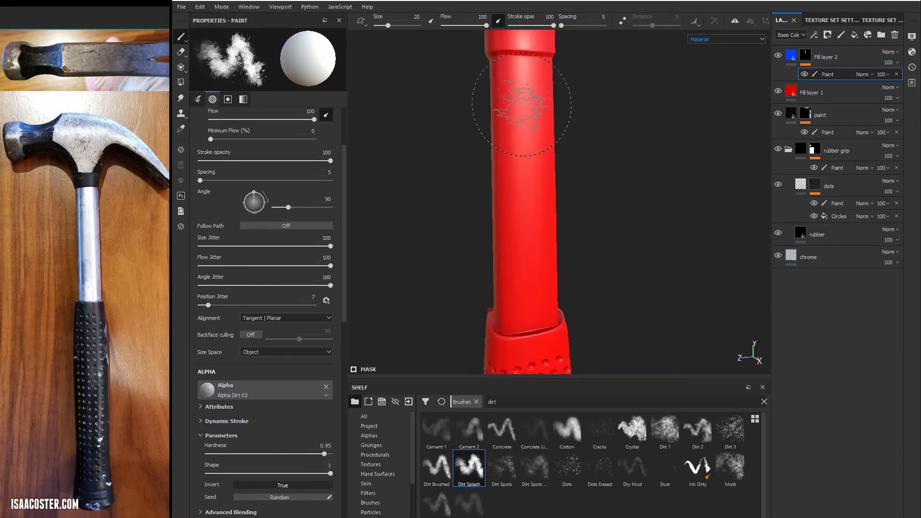
- Set the brush size to 10.7, paint straight point-to-point test strokes down the handle and undo them
right_click_drag(527, 104, 511, 102, "ctrl")
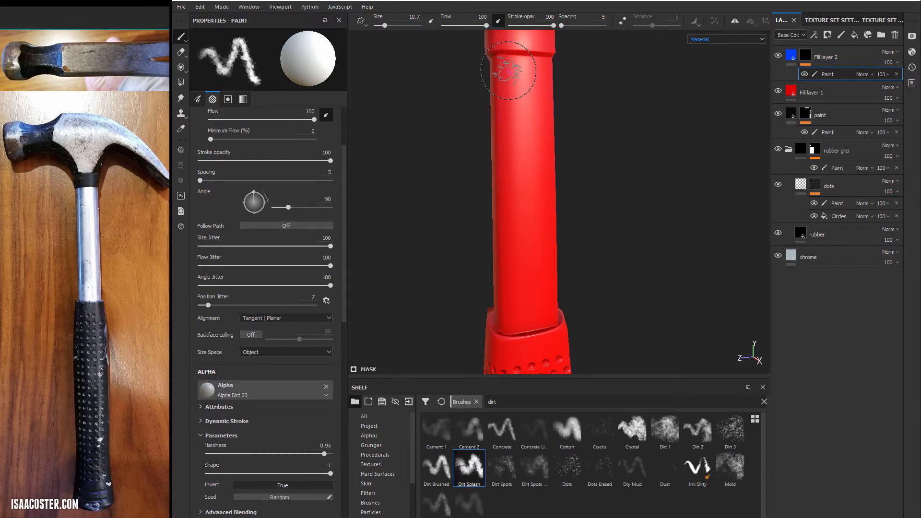
key("shift")
left_click(517, 295, "shift")
mouse_move(619, 239)
left_mouse_down("alt")
mouse_move(631, 232)
mouse_move(596, 222)
mouse_move(568, 225)
mouse_move(625, 238)
mouse_move(432, 231)
left_mouse_up("alt")
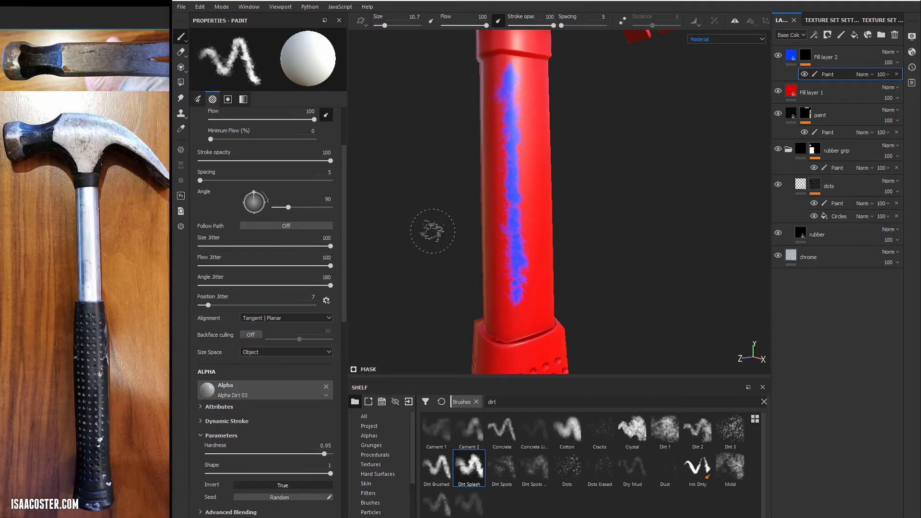
left_click_drag(524, 122, 569, 126, "alt")
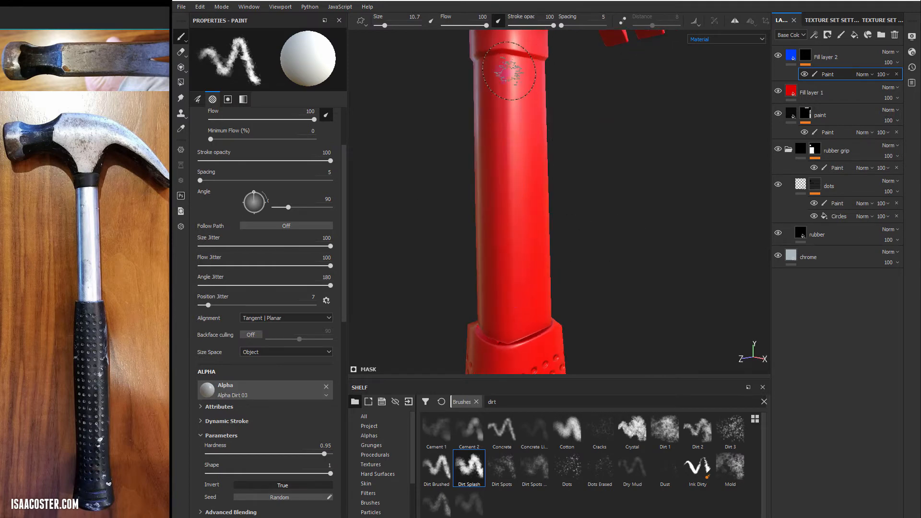
left_click(505, 292, "shift")
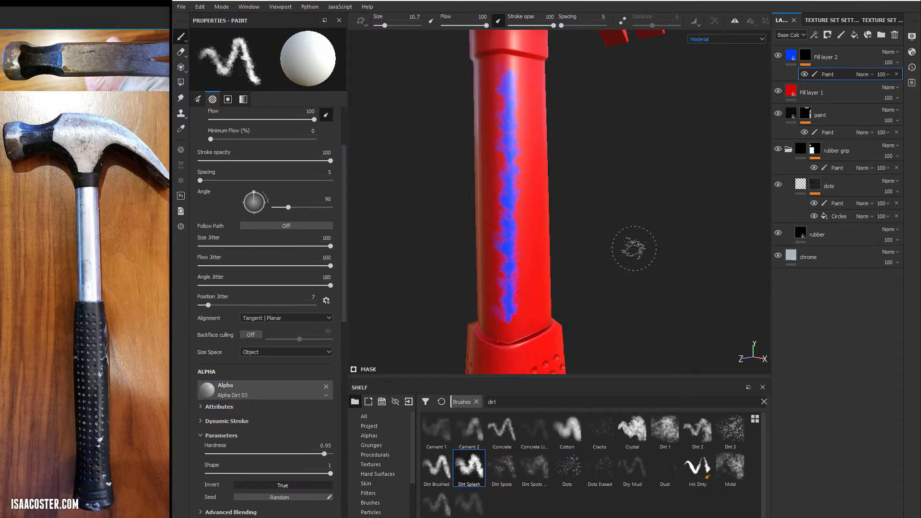
mouse_move(627, 247)
left_mouse_down("alt")
mouse_move(631, 253)
mouse_move(653, 236)
left_mouse_up("alt")
- Search the shelf's brush presets for "sandpa" and load the Sandpaper brush
left_click(712, 403)
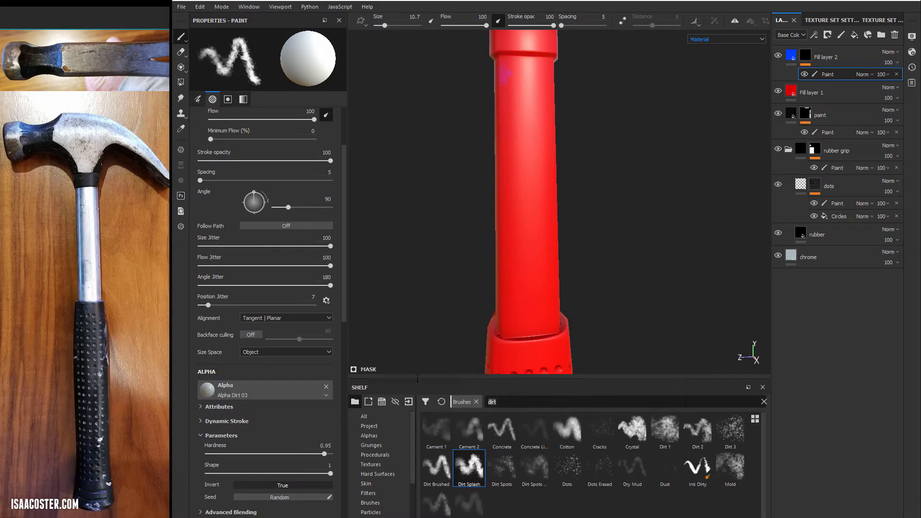
key("BackSpace")
key("BackSpace")
key("BackSpace")
key("BackSpace")
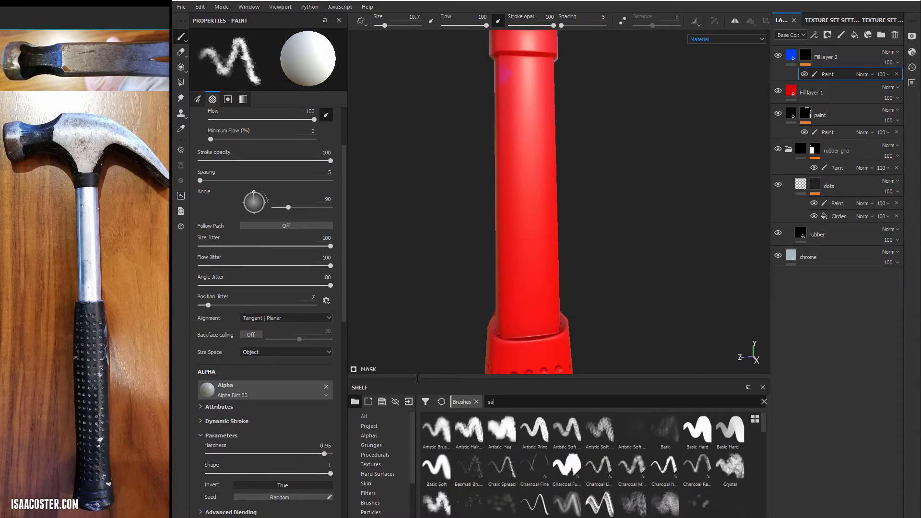
type("sandpa")
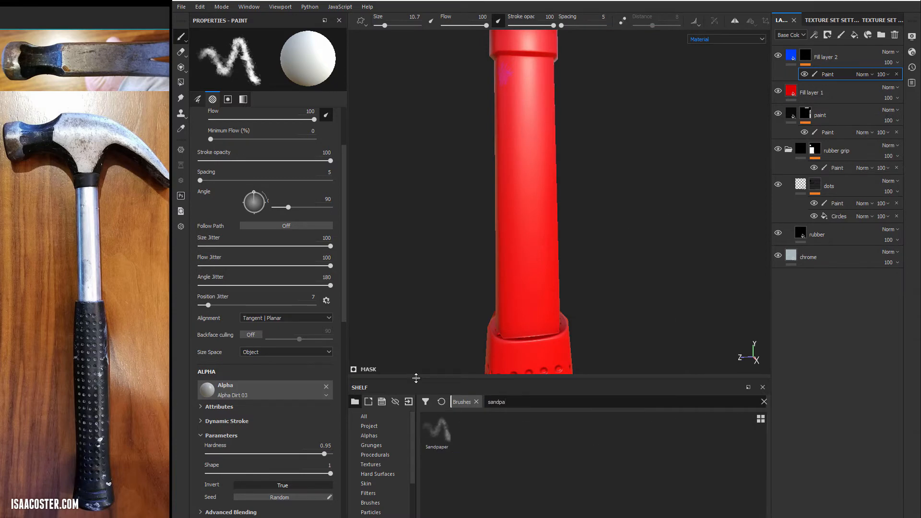
left_click(436, 430)
- Paint Sandpaper test strokes down the handle's smooth shaft and undo them
left_click_drag(507, 96, 569, 107, "alt")
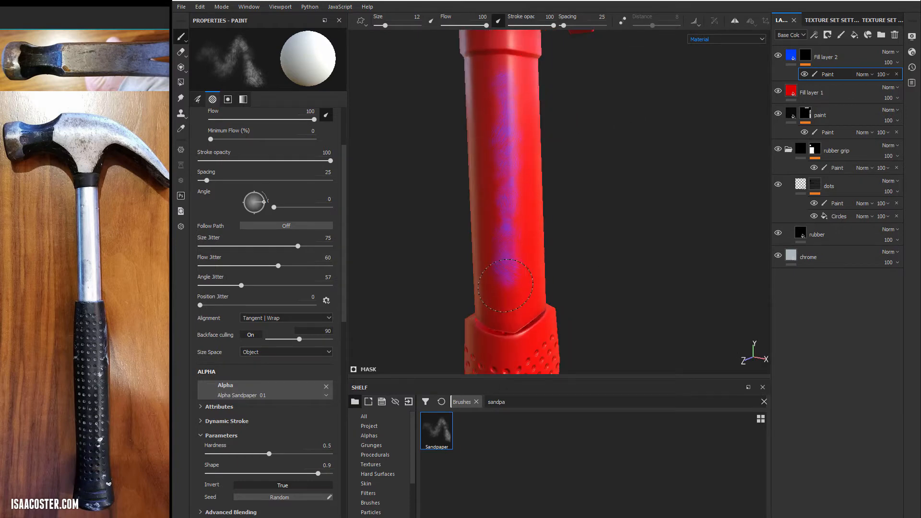
mouse_move(509, 239)
left_mouse_down("alt")
mouse_move(610, 232)
mouse_move(688, 196)
mouse_move(590, 198)
mouse_move(639, 226)
mouse_move(620, 253)
left_mouse_up("alt")
scroll(618, 254, "down", 2)
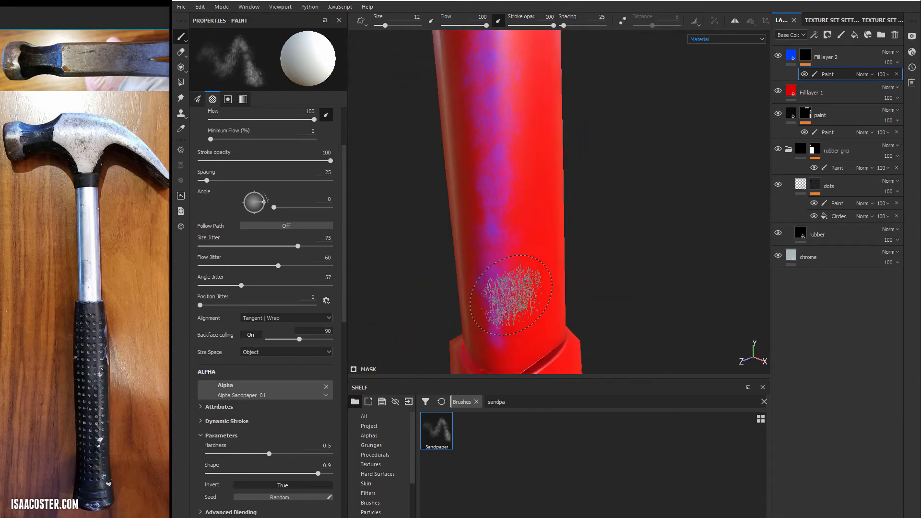
scroll(510, 293, "down", 1)
key("ctrl+z")
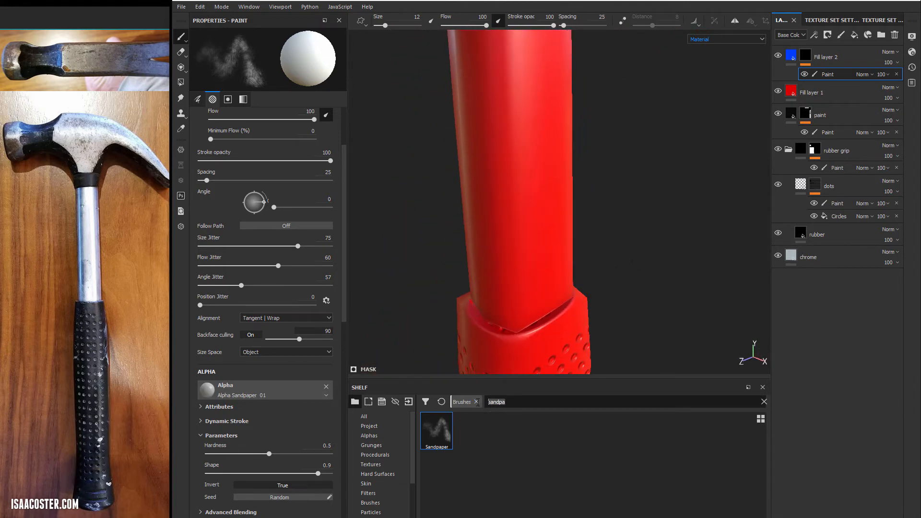
- Search the brush presets for "elep" and load the Elephant Skin brush
key("BackSpace")
key("BackSpace")
key("BackSpace")
key("BackSpace")
key("BackSpace")
key("BackSpace")
type("elep")
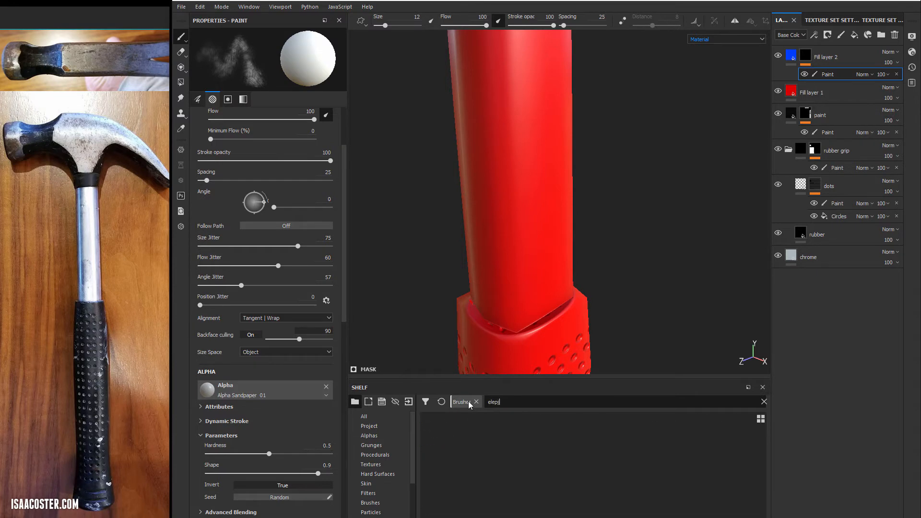
left_click(436, 430)
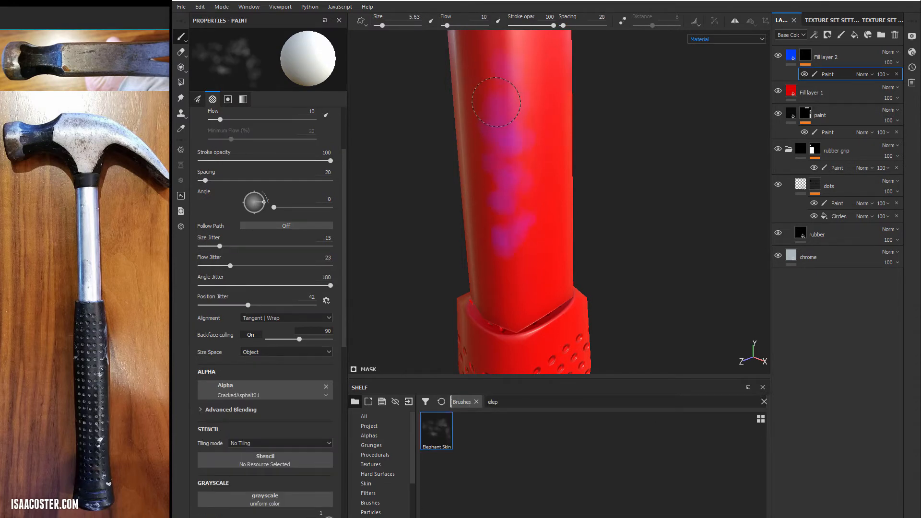
- Paint overlapping Elephant Skin test strokes on the handle shaft, enlarging the brush up to size 12.77
left_click_drag(521, 150, 526, 150, "alt")
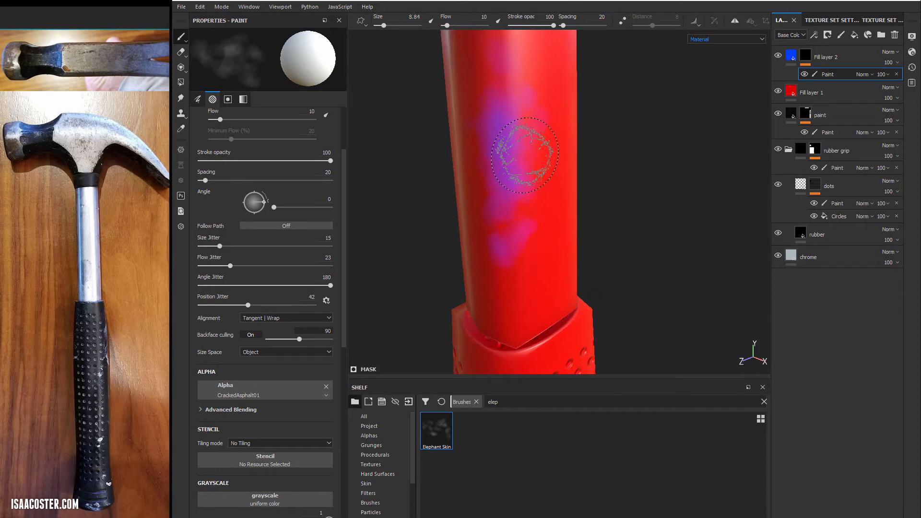
right_click_drag(526, 150, 538, 152, "ctrl")
left_click_drag(538, 153, 532, 144, "alt")
right_click_drag(532, 144, 559, 135, "alt")
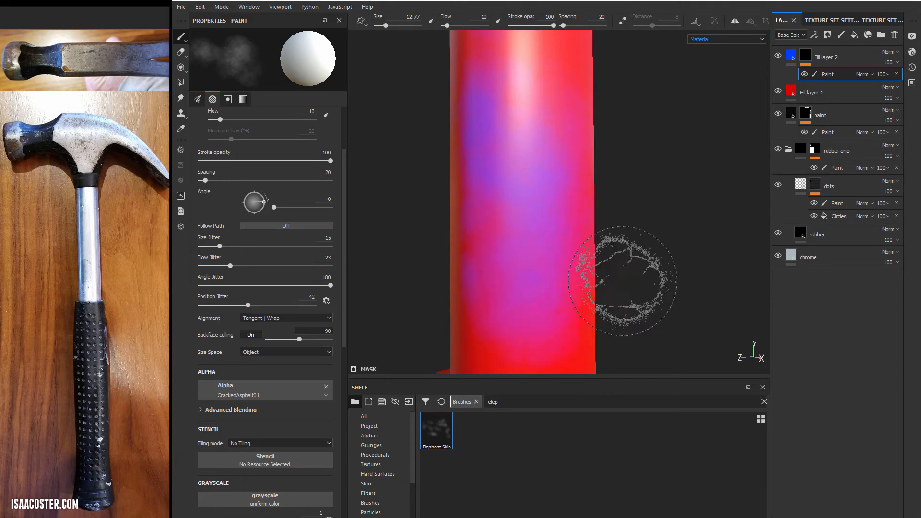
right_click(661, 285)
left_click(616, 249)
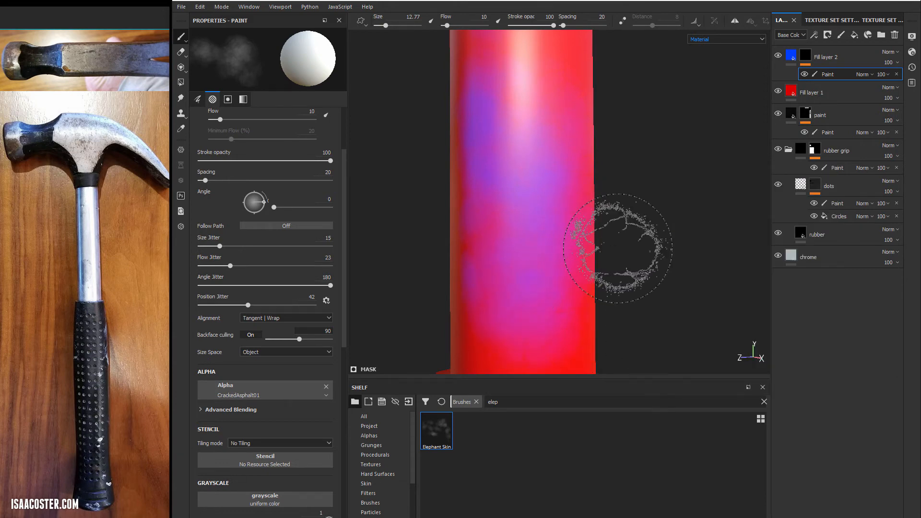
mouse_move(674, 185)
left_mouse_down("alt")
mouse_move(711, 253)
mouse_move(555, 196)
mouse_move(600, 157)
mouse_move(509, 192)
mouse_move(501, 271)
left_mouse_up("alt")
left_click_drag(518, 224, 507, 228, "alt")
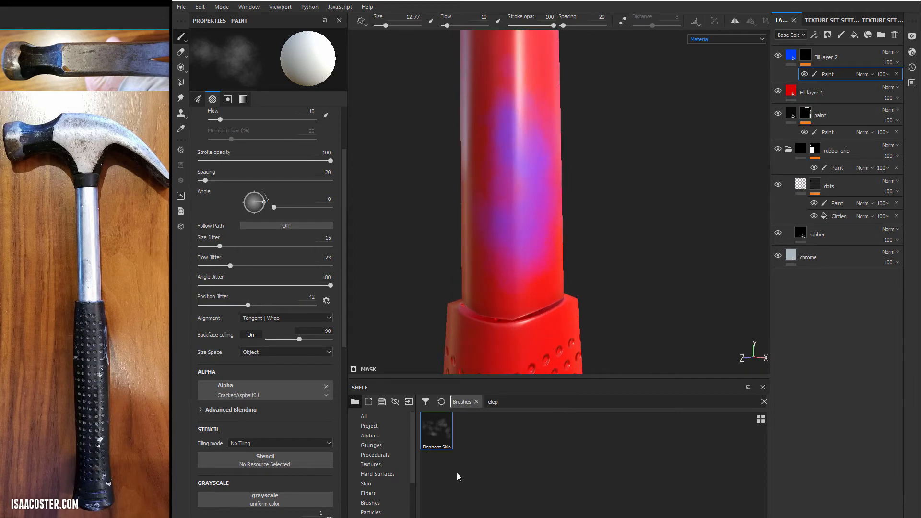
- Search the brush presets for "mold", load the Mold brush and undo the Elephant Skin strokes
key("BackSpace")
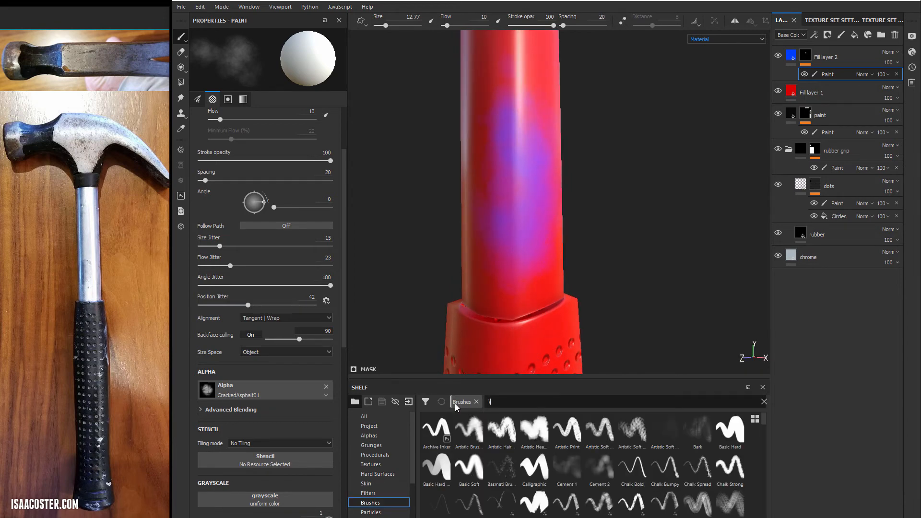
type("mold")
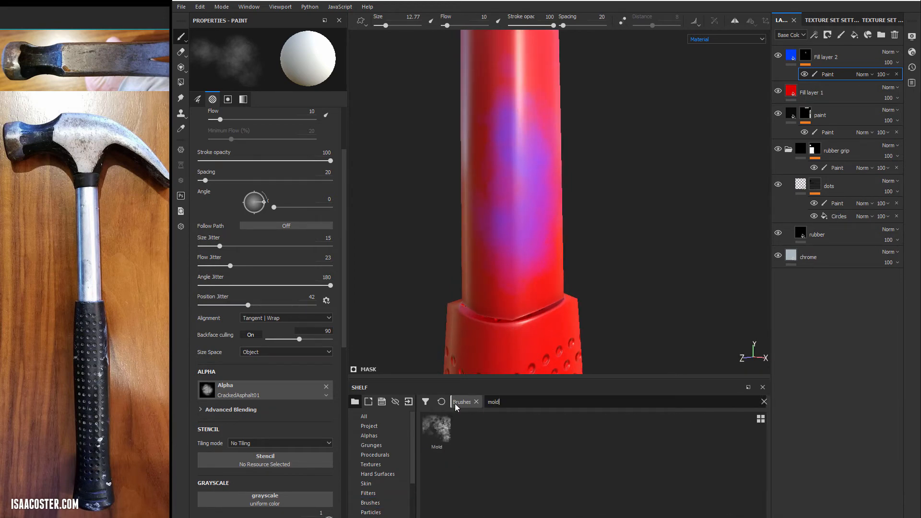
left_click(437, 430)
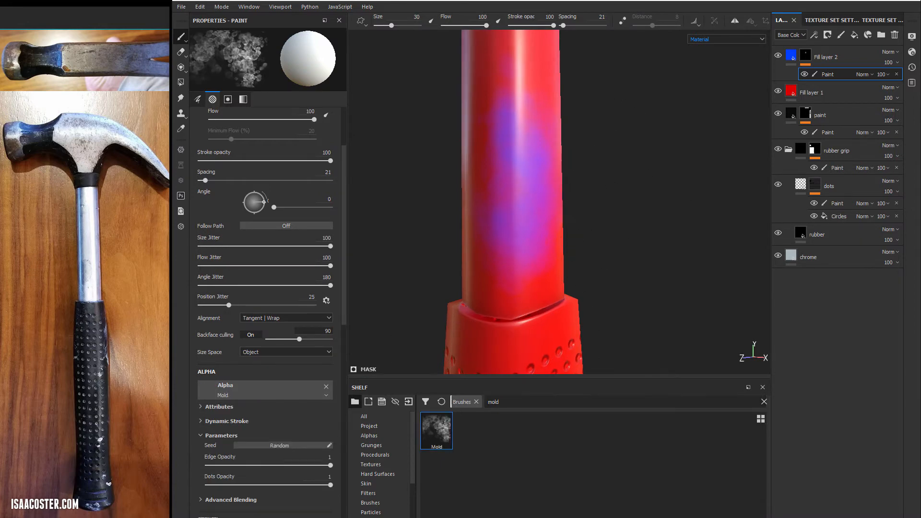
key("ctrl+z")
key("ctrl+z")
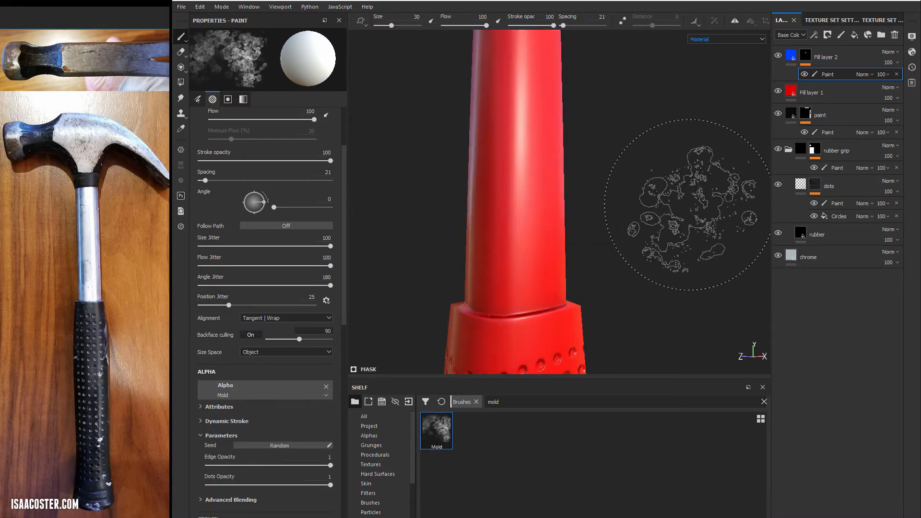
- Paint Mold test strokes on several sides of the handle shaft and undo them
left_click_drag(497, 119, 512, 182)
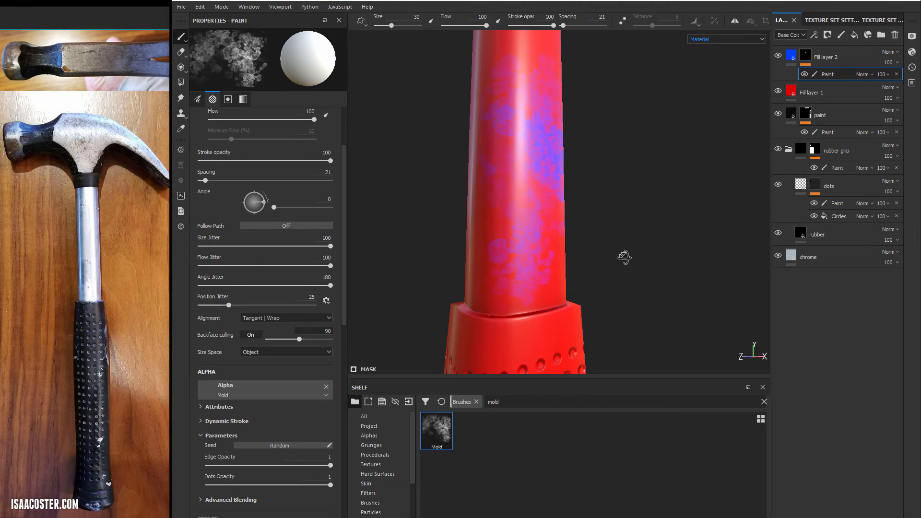
mouse_move(624, 258)
left_mouse_down("alt")
mouse_move(485, 278)
mouse_move(526, 257)
mouse_move(456, 287)
left_mouse_up("alt")
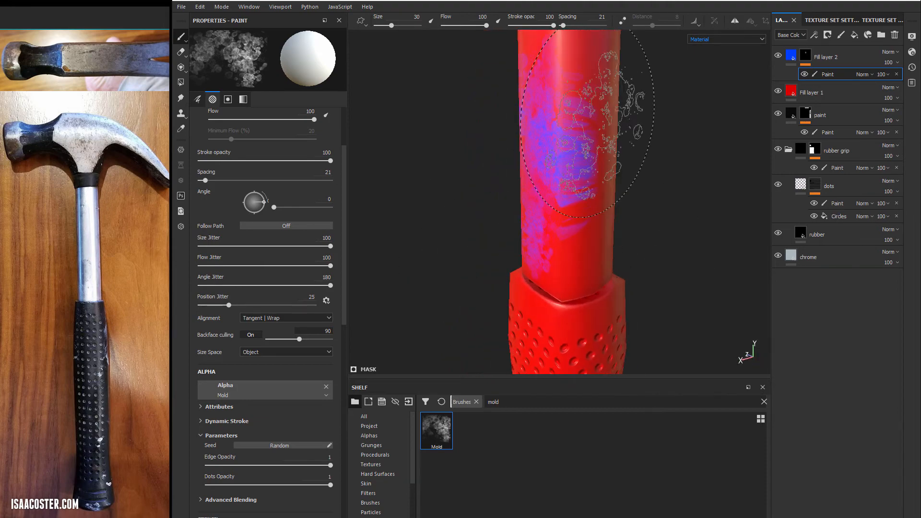
mouse_move(566, 297)
left_mouse_down("alt")
mouse_move(555, 174)
mouse_move(689, 132)
mouse_move(513, 329)
left_mouse_up("alt")
mouse_move(421, 292)
left_mouse_down("alt")
mouse_move(431, 226)
mouse_move(469, 283)
left_mouse_up("alt")
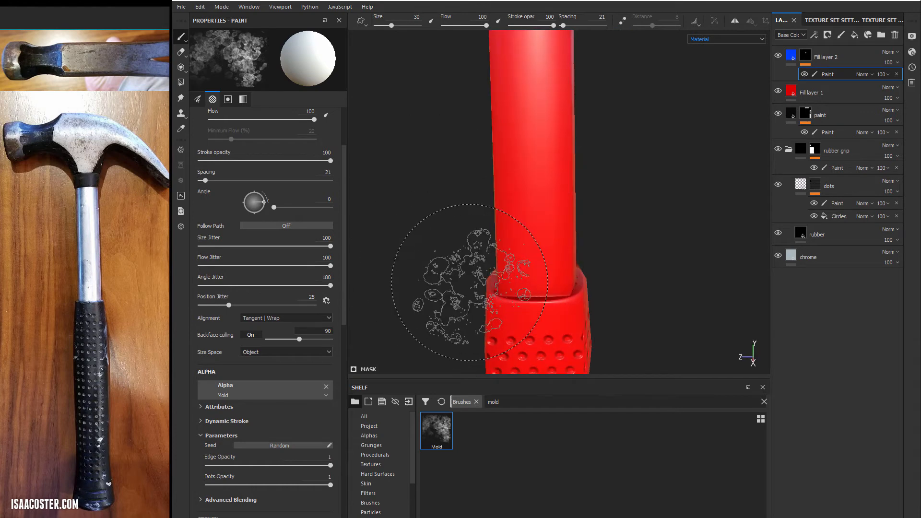
- Clear the brush search and load the crosshatched Hatching R... preset from the full brush list
left_click(520, 402)
key("BackSpace")
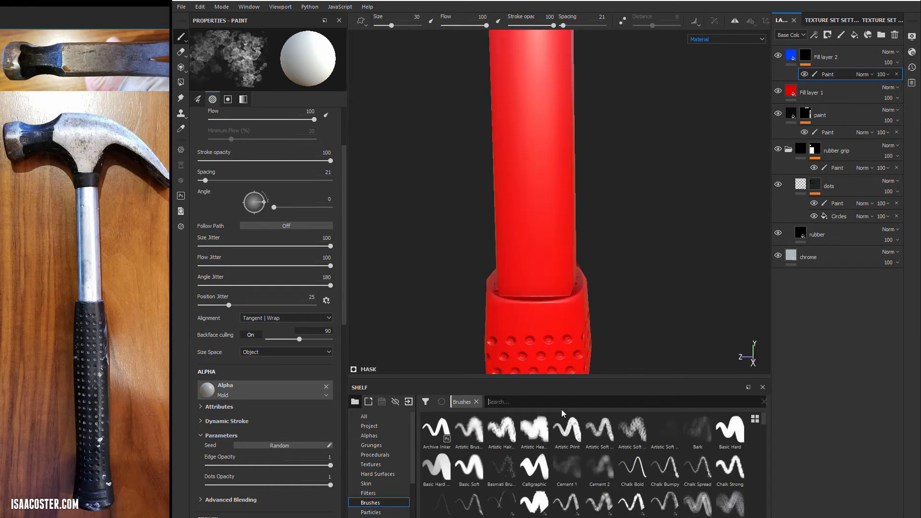
scroll(577, 442, "down", 5)
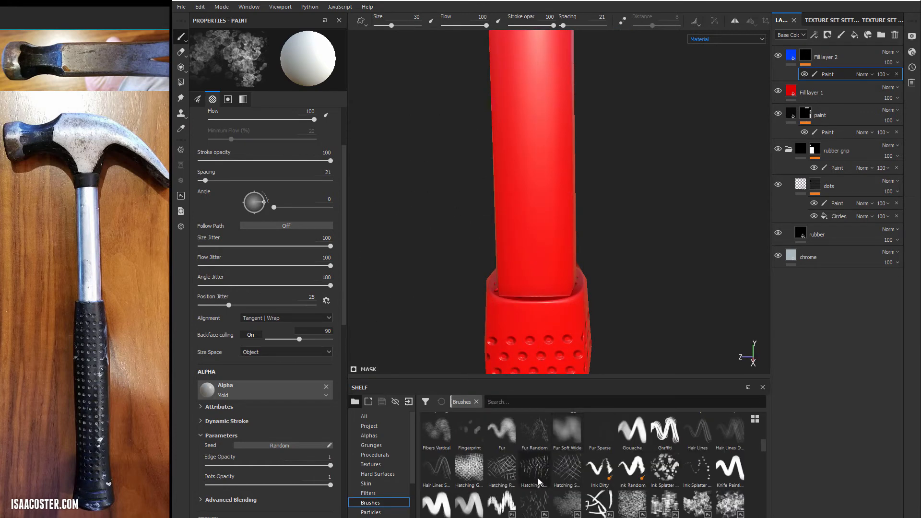
left_click(501, 468)
- Paint crosshatched test strokes on the handle shaft with the hatching brush and undo them
mouse_move(547, 77)
left_mouse_down()
mouse_move(556, 175)
mouse_move(571, 163)
mouse_move(596, 164)
mouse_move(559, 194)
left_mouse_up()
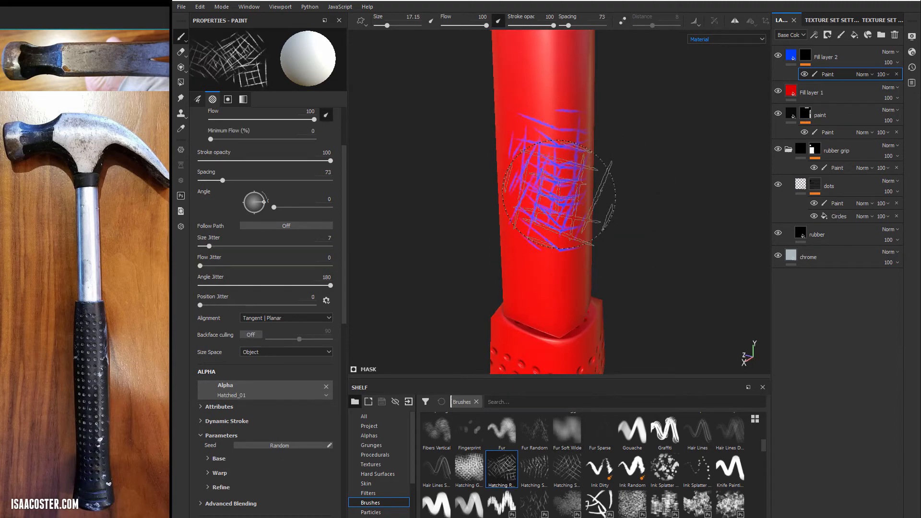
left_click_drag(558, 138, 558, 114, "alt")
key("ctrl+z")
left_click_drag(565, 236, 535, 164, "alt")
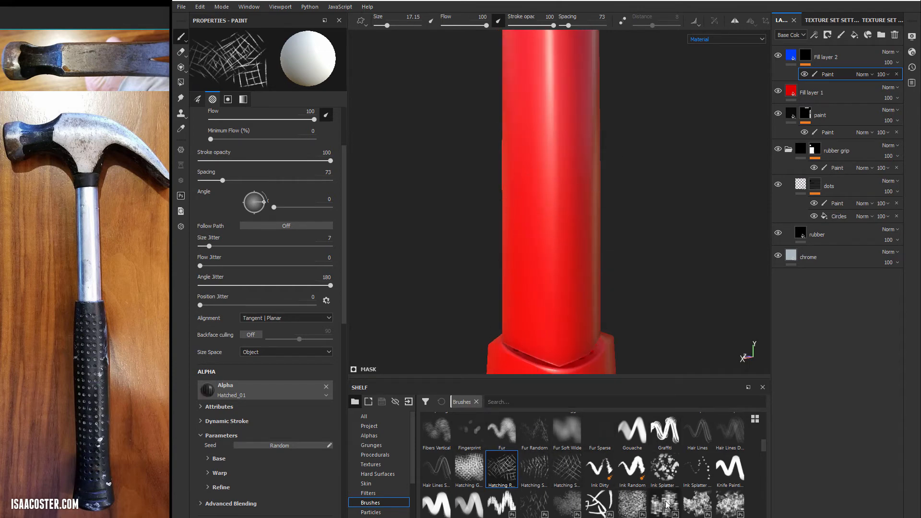
- Browse the brush presets, try Dirt Spots, and load the Dirt 1 brush instead
scroll(666, 504, "up", 5)
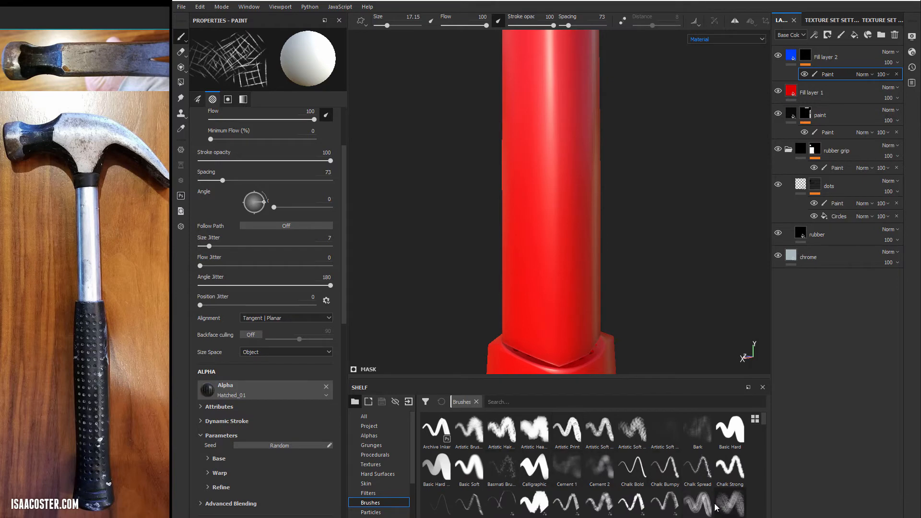
scroll(662, 479, "down", 3)
left_click(468, 475)
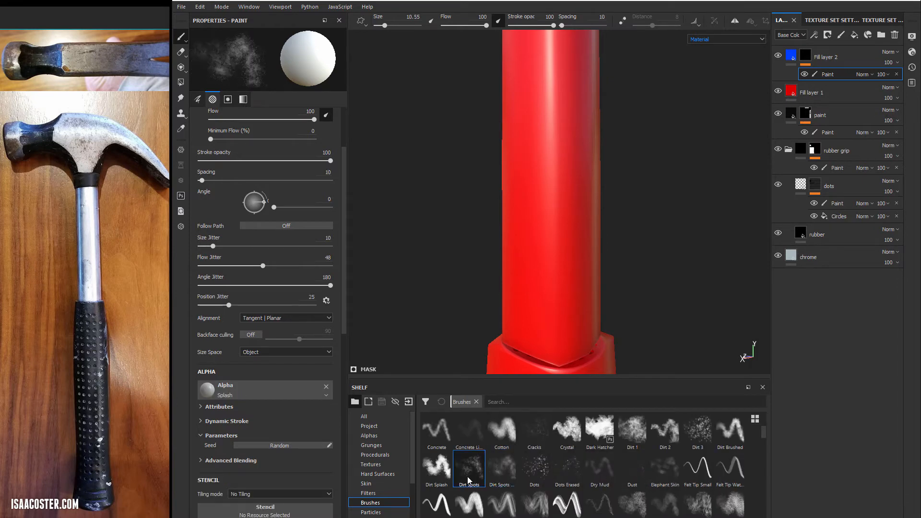
left_click(632, 431)
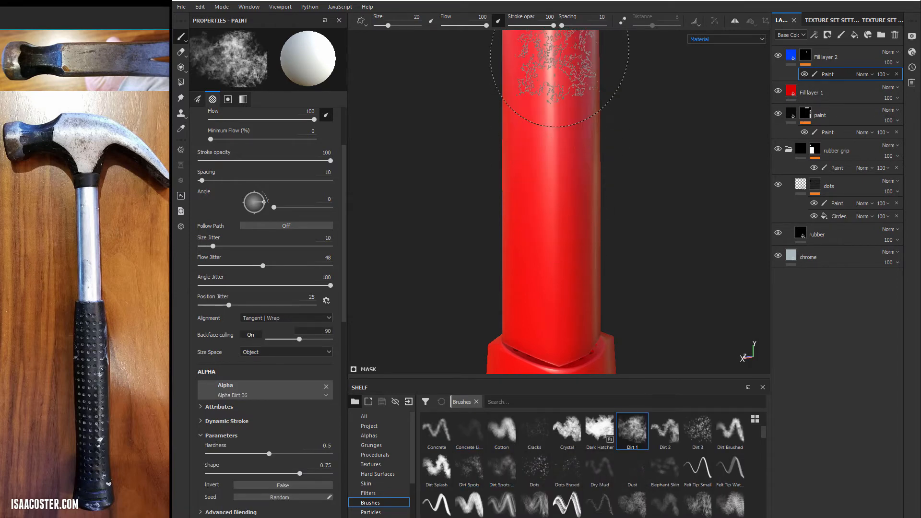
- Undo a full-opacity Dirt 1 test stroke, set the stroke opacity to 47 and paint Dirt 1 over the handle shaft
left_click_drag(559, 57, 568, 39)
key("ctrl+z")
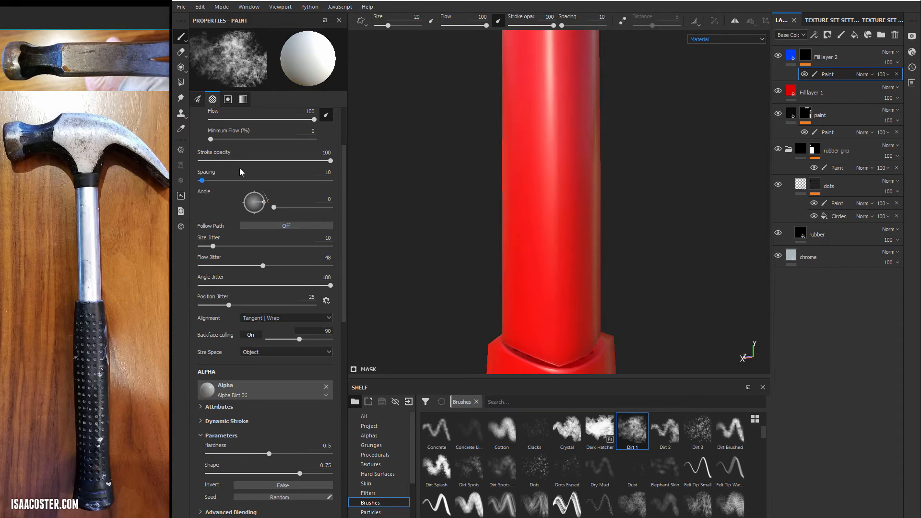
left_click(259, 161)
mouse_move(542, 148)
left_mouse_down()
mouse_move(564, 81)
mouse_move(550, 118)
left_mouse_up()
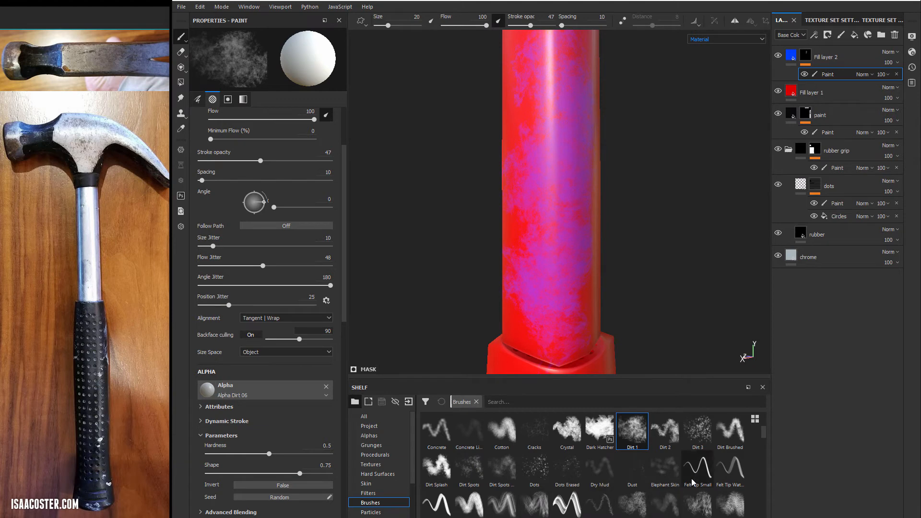
- Load the Hatching S... brush with angle jitter 40, set its grayscale to 0 and paint hatch marks out of the blue dirt patch
scroll(692, 481, "down", 3)
left_click(534, 467)
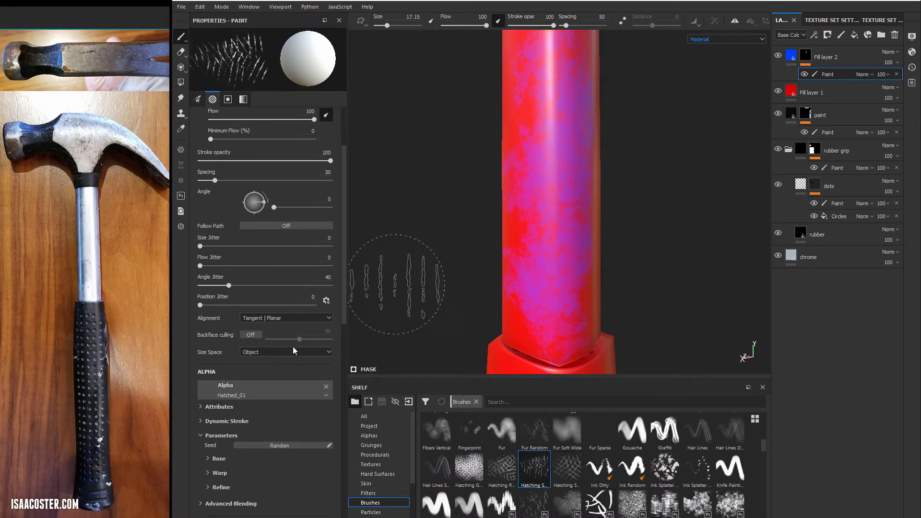
scroll(250, 450, "down", 3)
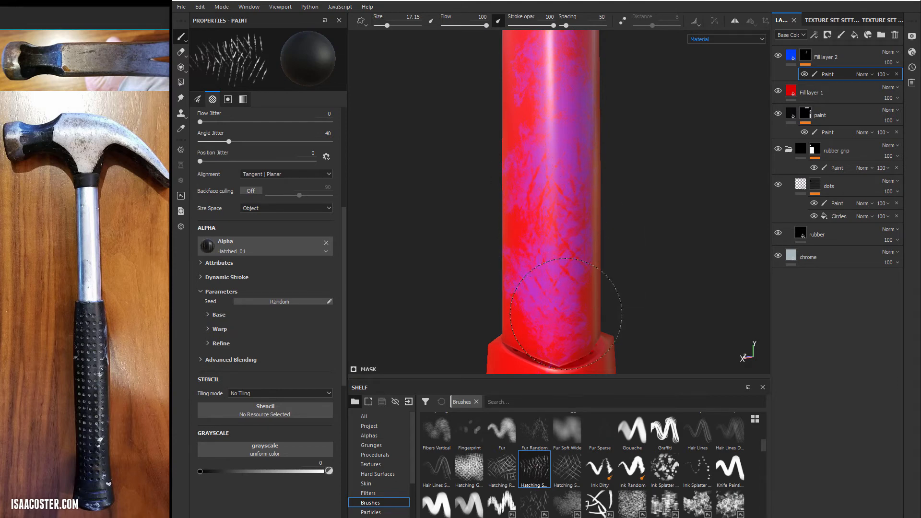
mouse_move(584, 198)
left_mouse_down("alt")
mouse_move(551, 205)
mouse_move(575, 110)
mouse_move(643, 154)
mouse_move(595, 212)
mouse_move(638, 177)
mouse_move(675, 172)
mouse_move(654, 181)
mouse_move(643, 295)
mouse_move(452, 159)
mouse_move(570, 122)
mouse_move(545, 120)
left_mouse_up("alt")
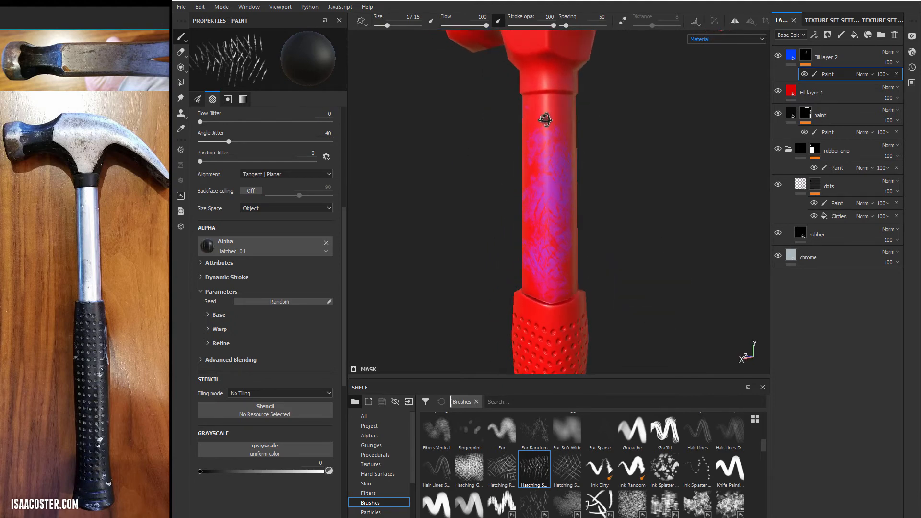
mouse_move(542, 197)
left_mouse_down("alt")
mouse_move(625, 189)
mouse_move(617, 195)
mouse_move(582, 200)
mouse_move(627, 189)
mouse_move(662, 161)
left_mouse_up("alt")
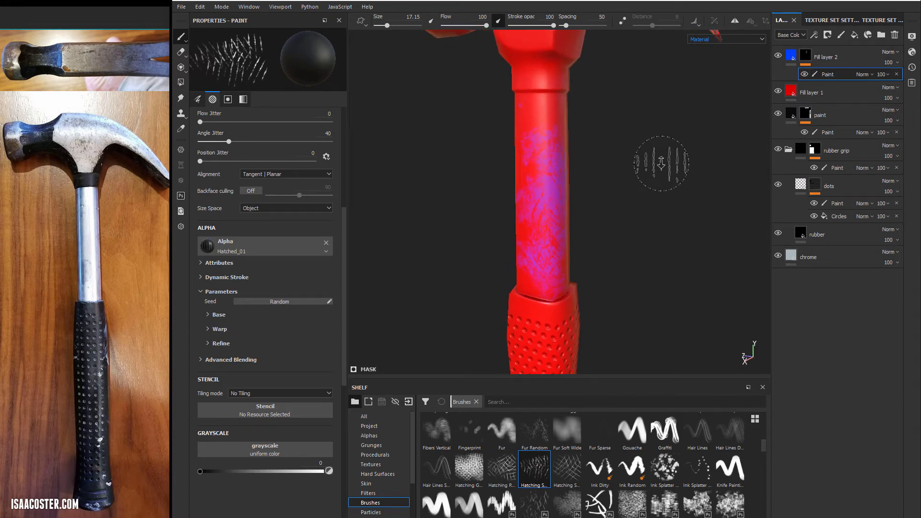
mouse_move(661, 160)
right_mouse_down("alt")
mouse_move(480, 156)
mouse_move(575, 158)
right_mouse_up("alt")
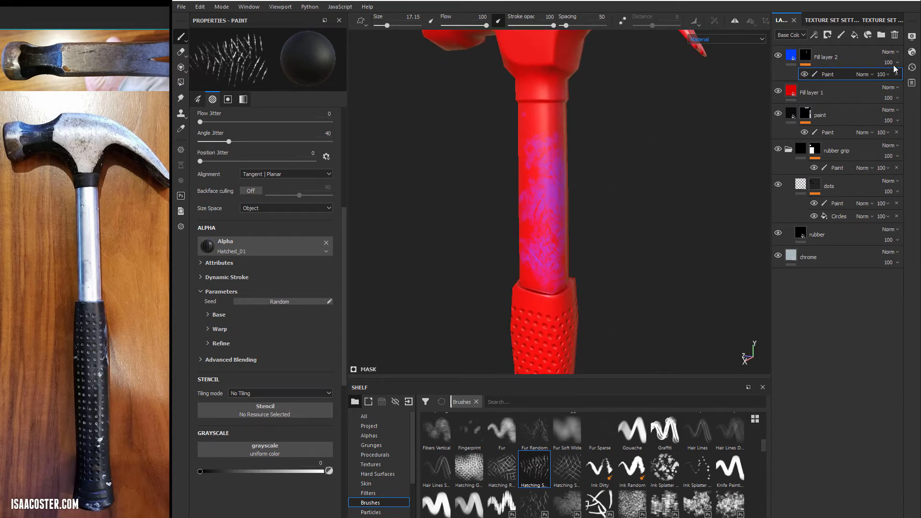
- Delete the Paint effect from the mask of Fill layer 2, leaving the black mask empty
left_click(837, 95)
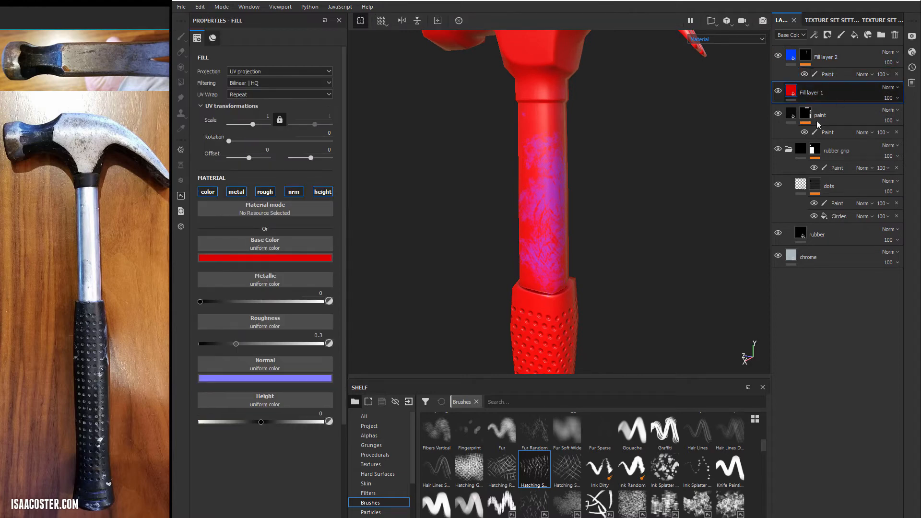
double_click(834, 58)
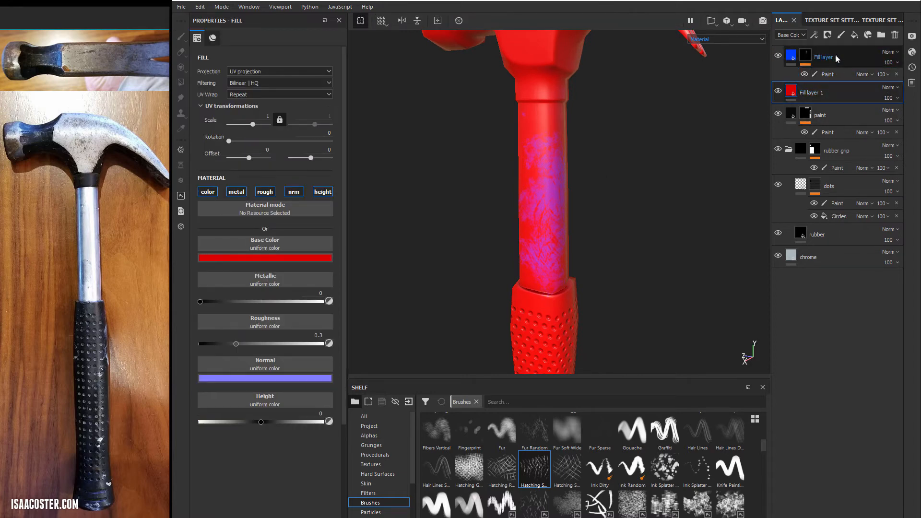
left_click(806, 56)
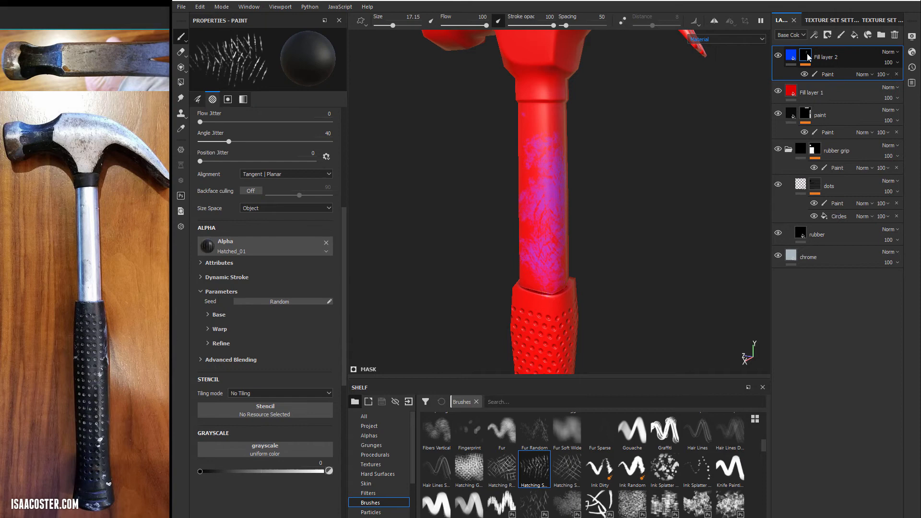
right_click(826, 74)
left_click(863, 174)
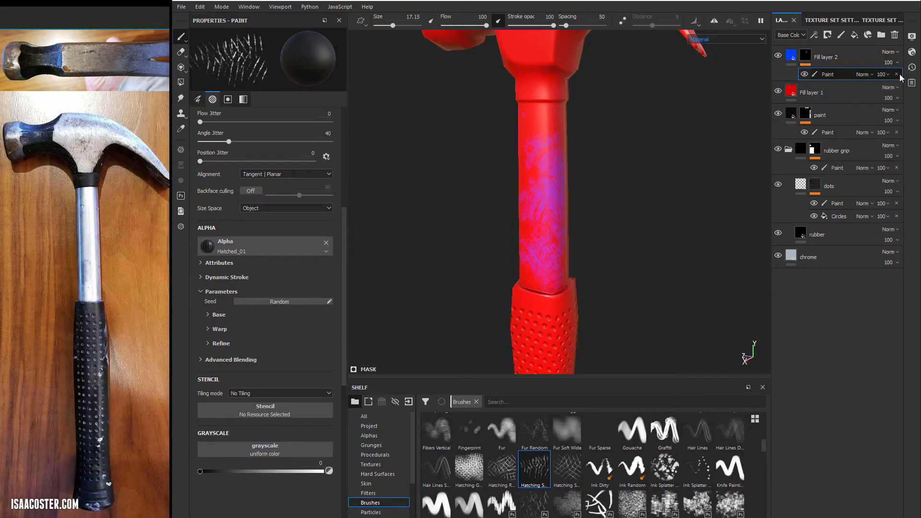
right_click(806, 57)
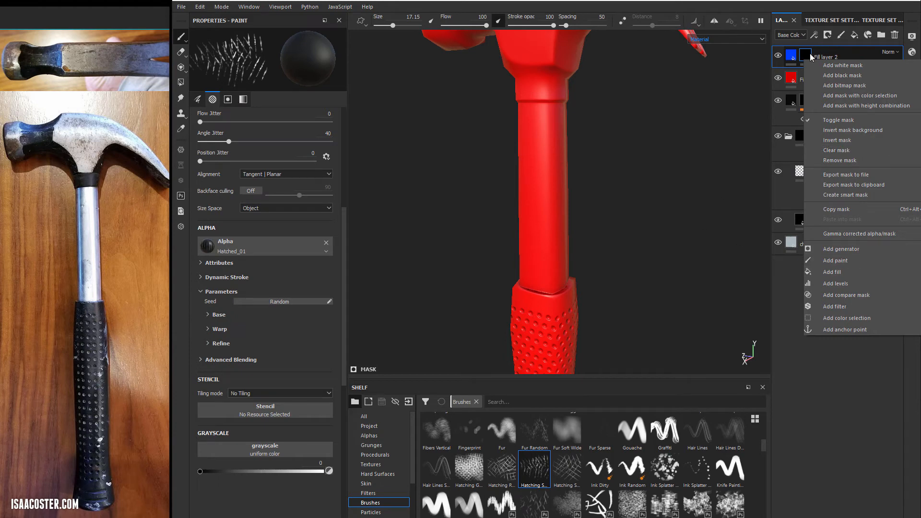
left_click(810, 57)
middle_click_drag(677, 105, 664, 175, "alt")
right_click(808, 55)
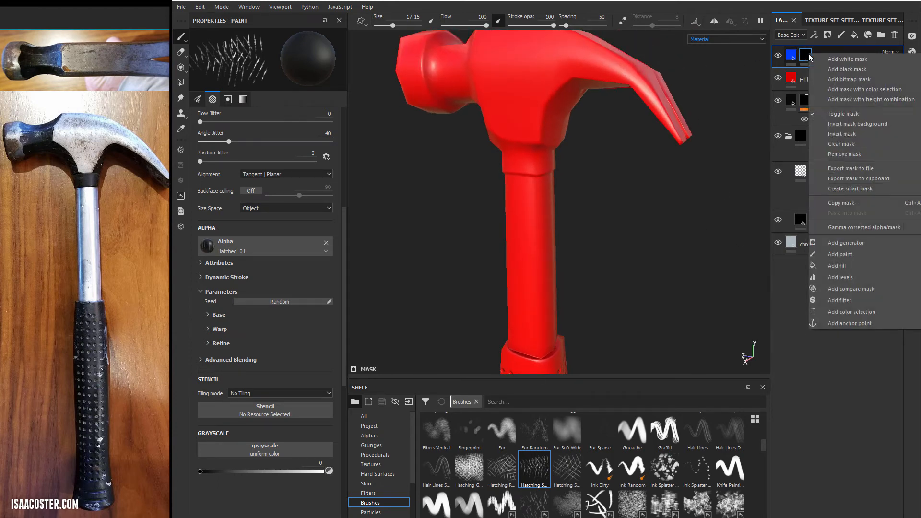
- Browse the smart masks, apply Dirt Cavities to Fill layer 2 and inspect the hammer's crevices from several angles
left_click_drag(411, 429, 415, 469)
left_click(379, 493)
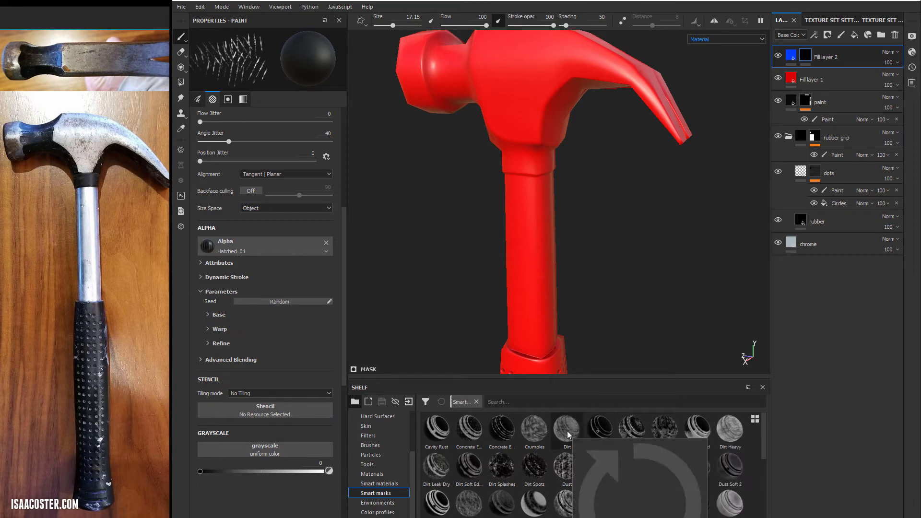
mouse_move(599, 430)
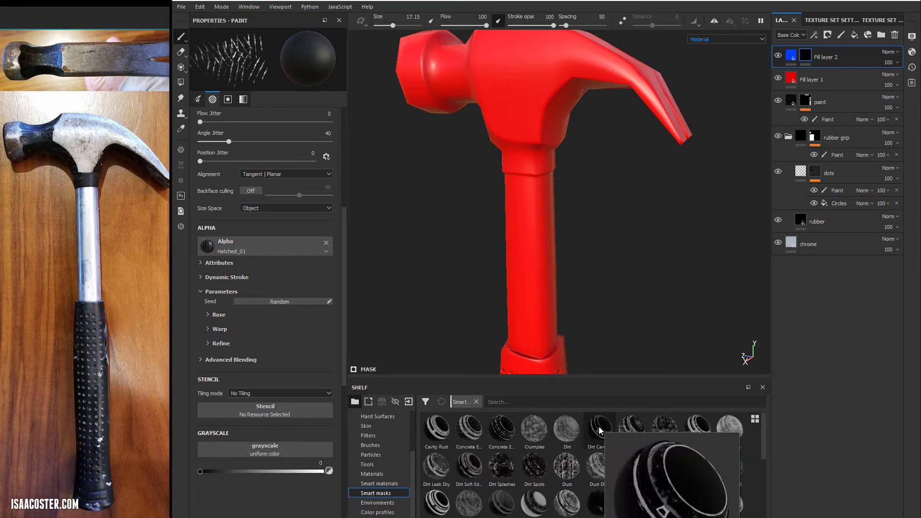
left_click_drag(599, 430, 601, 424)
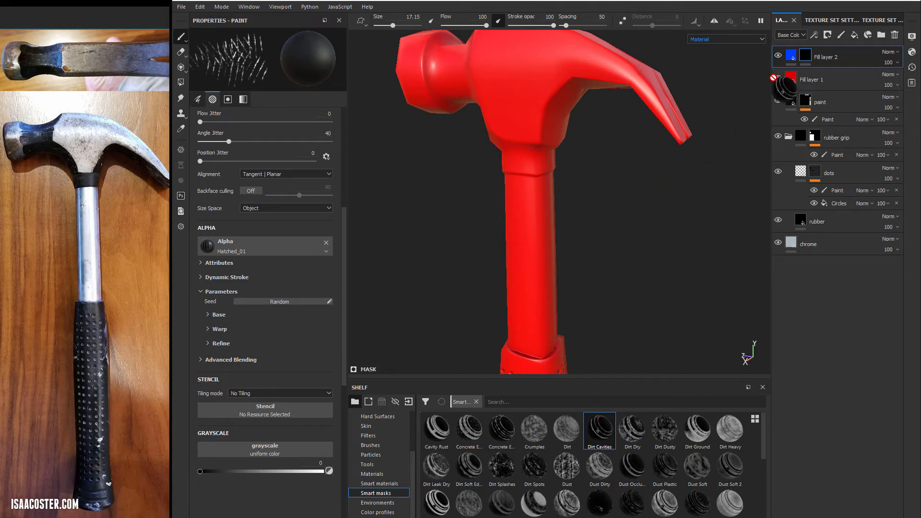
left_click_drag(773, 78, 807, 56)
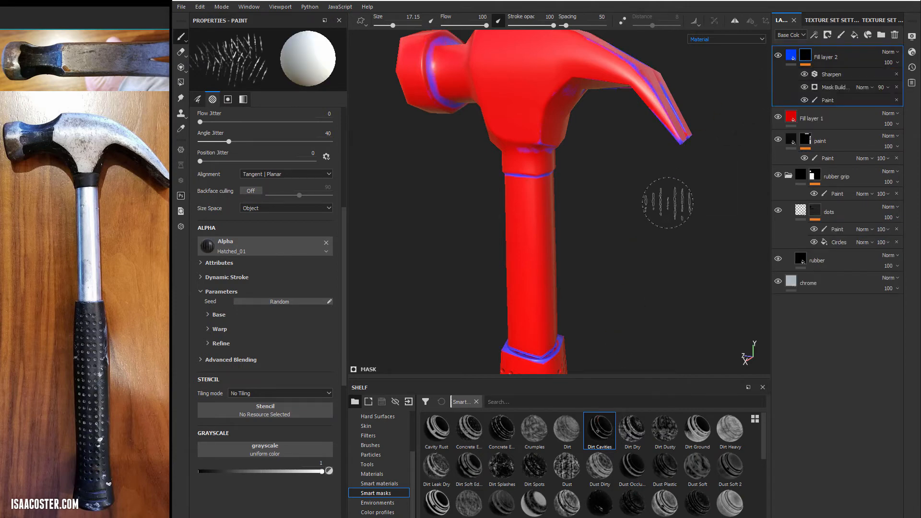
left_click_drag(667, 203, 551, 292, "alt")
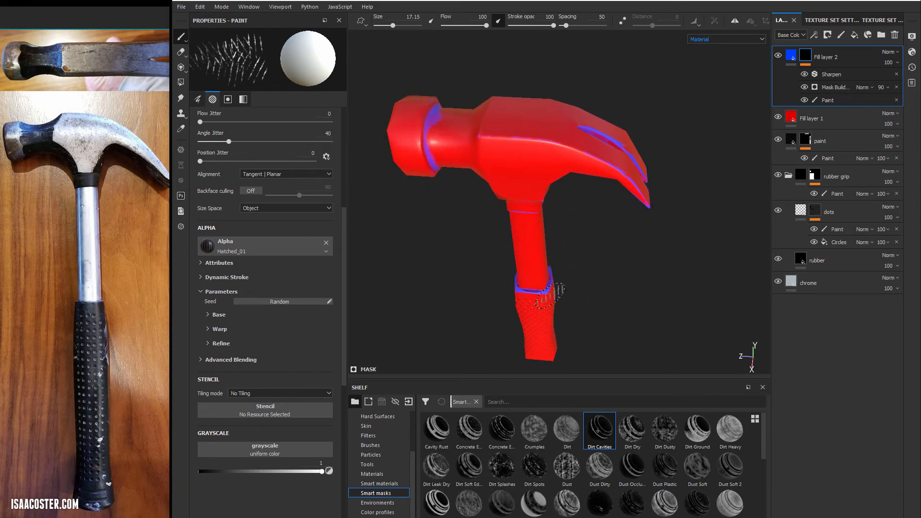
left_click_drag(489, 147, 450, 133, "alt")
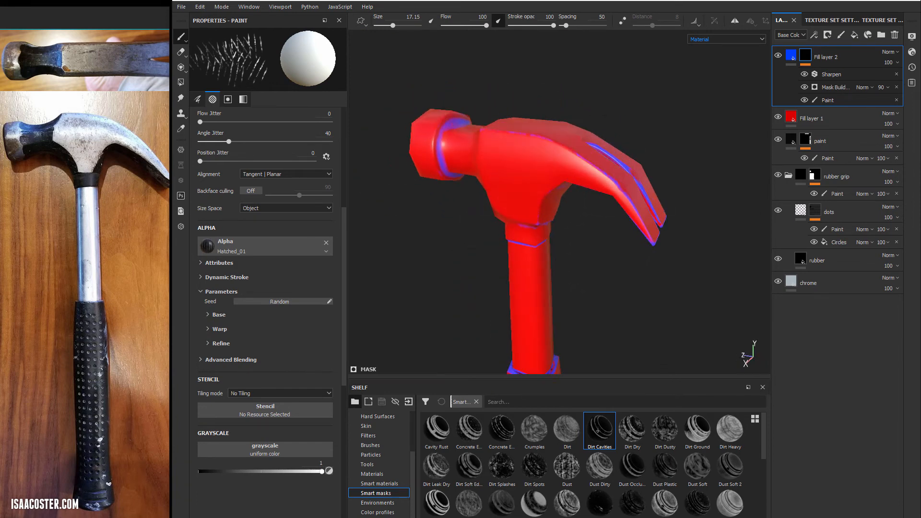
mouse_move(480, 204)
left_mouse_down("alt")
mouse_move(489, 148)
mouse_move(438, 94)
mouse_move(575, 175)
mouse_move(458, 113)
left_mouse_up("alt")
left_click_drag(477, 75, 649, 153, "alt")
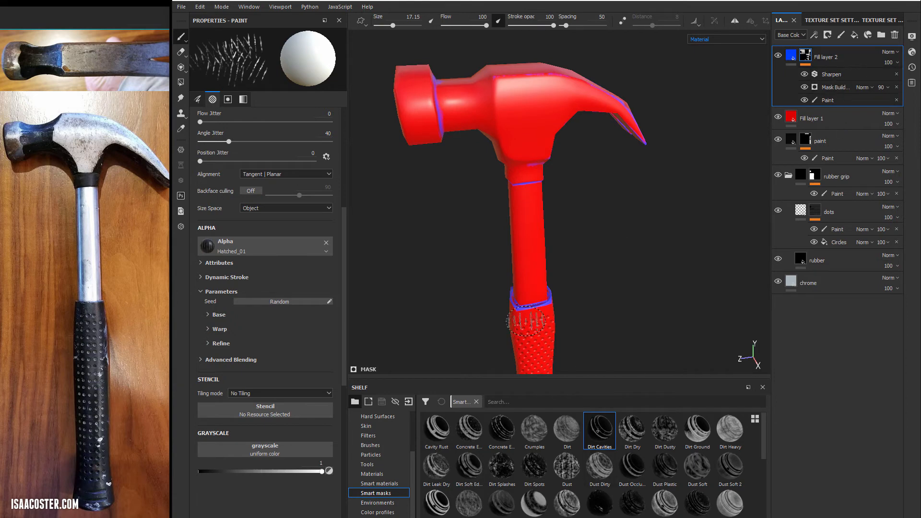
- Delete the Sharpen, Mask Builder and Paint effects from the mask of Fill layer 2
left_click(896, 74)
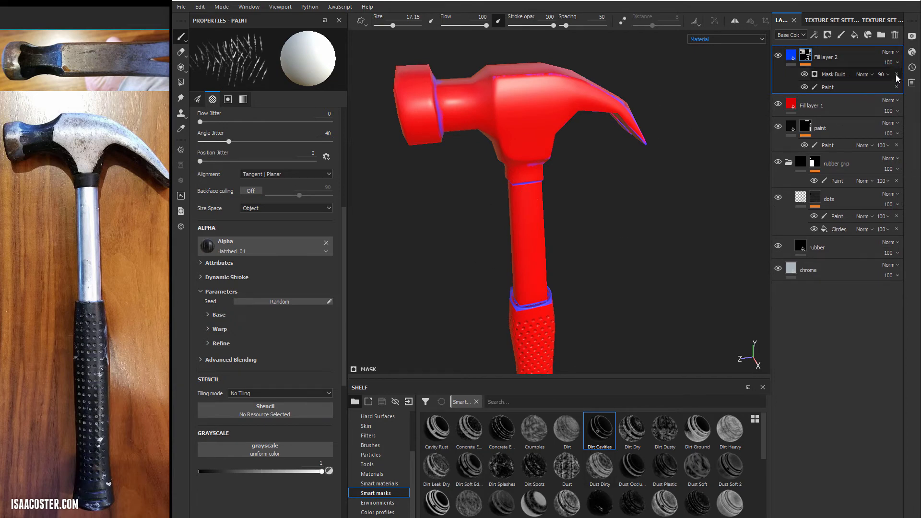
left_click(896, 75)
left_click(896, 74)
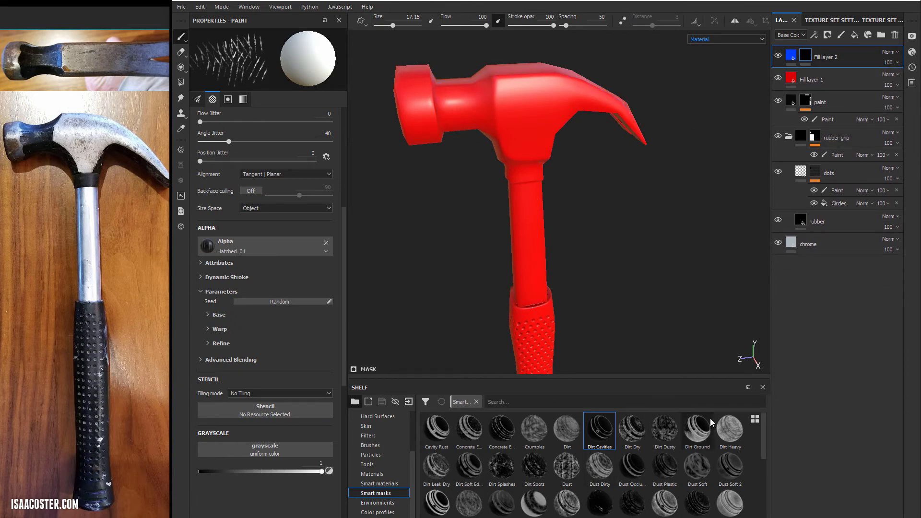
- Try the Dust Occlu... smart mask on Fill layer 2, view it on the hammer and undo it
left_click_drag(638, 466, 796, 72)
left_click_drag(636, 292, 592, 263, "alt")
key("ctrl+z")
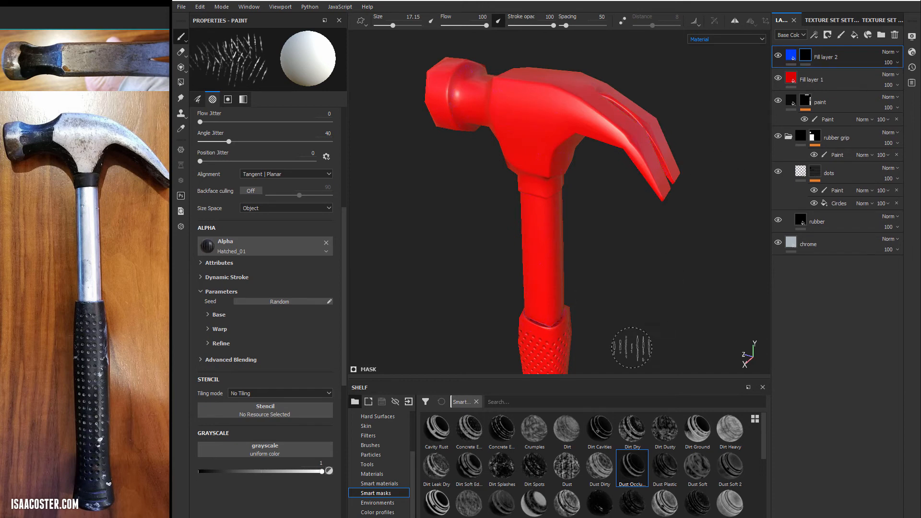
- Try the Cavity Rust smart mask on Fill layer 2, view it on the hammer and undo it
mouse_move(442, 434)
left_mouse_down()
mouse_move(810, 103)
mouse_move(815, 60)
left_mouse_up()
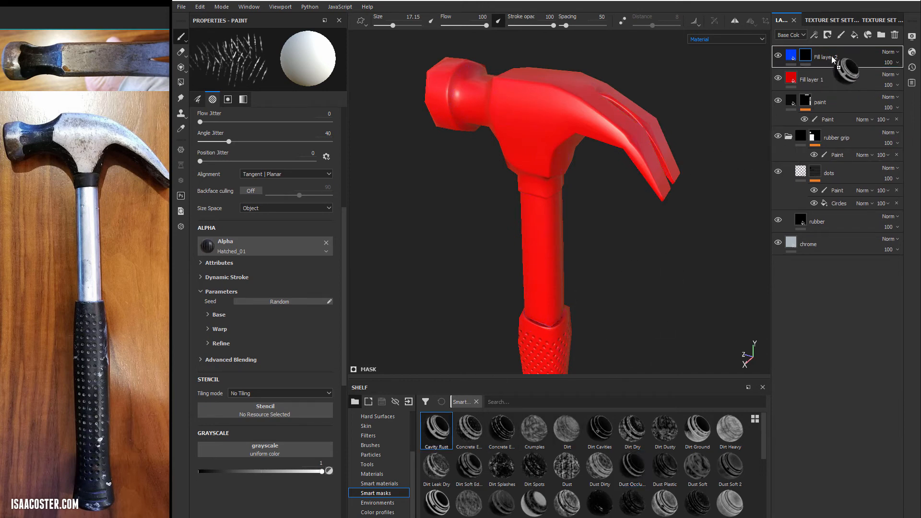
left_click_drag(463, 245, 633, 203, "alt")
key("ctrl+z")
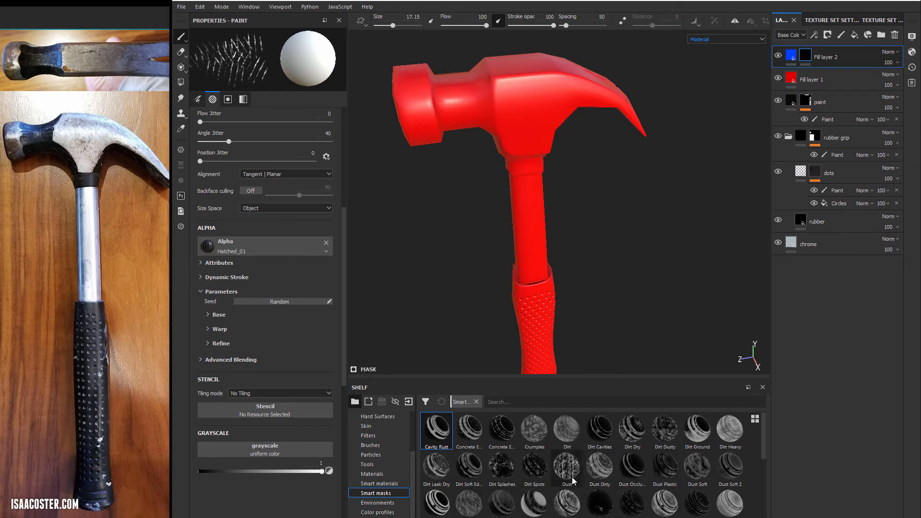
- Try the Gun Edges smart mask on Fill layer 2, inspect the edges, and delete its Mask Editor effect
scroll(575, 475, "down", 5)
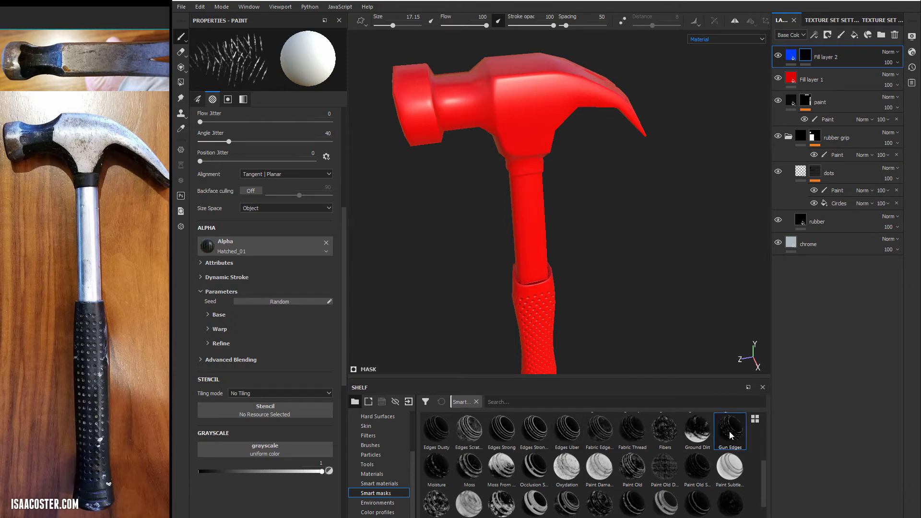
left_click_drag(731, 435, 835, 66)
left_click_drag(603, 263, 612, 237, "alt")
left_click_drag(692, 230, 612, 207, "alt")
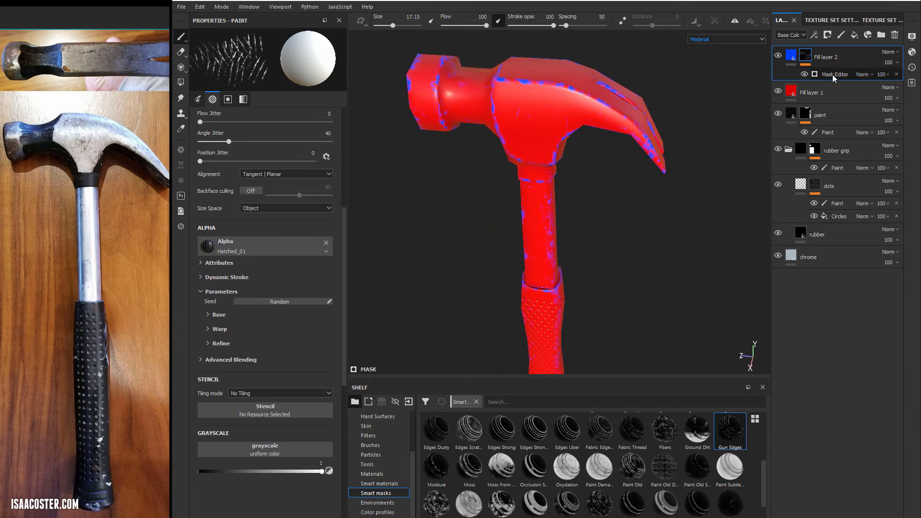
left_click(896, 74)
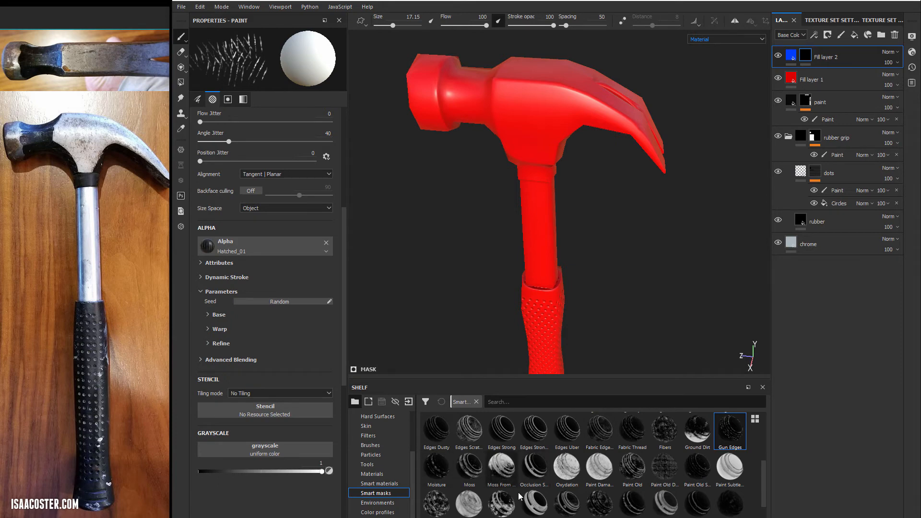
- Apply the Edges Dusty smart mask to Fill layer 2 and open its Mask Editor generator's settings
left_click_drag(437, 429, 832, 72)
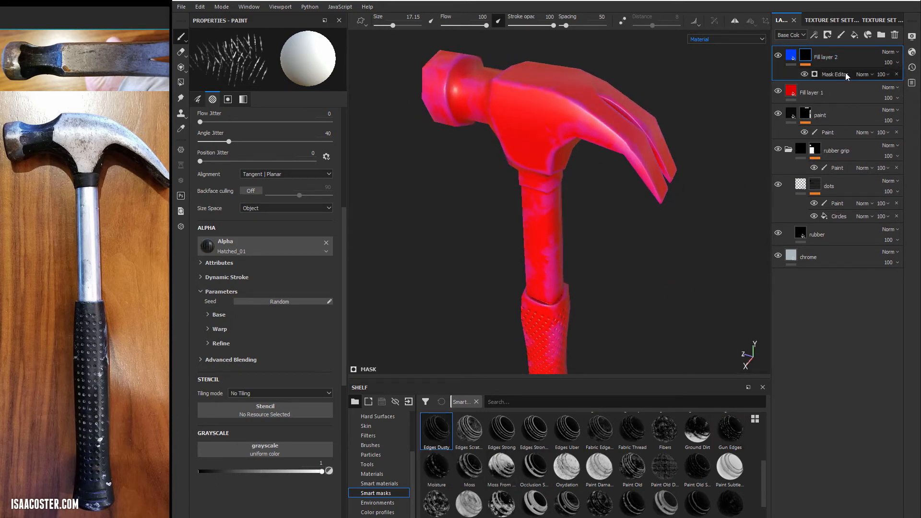
left_click(830, 78)
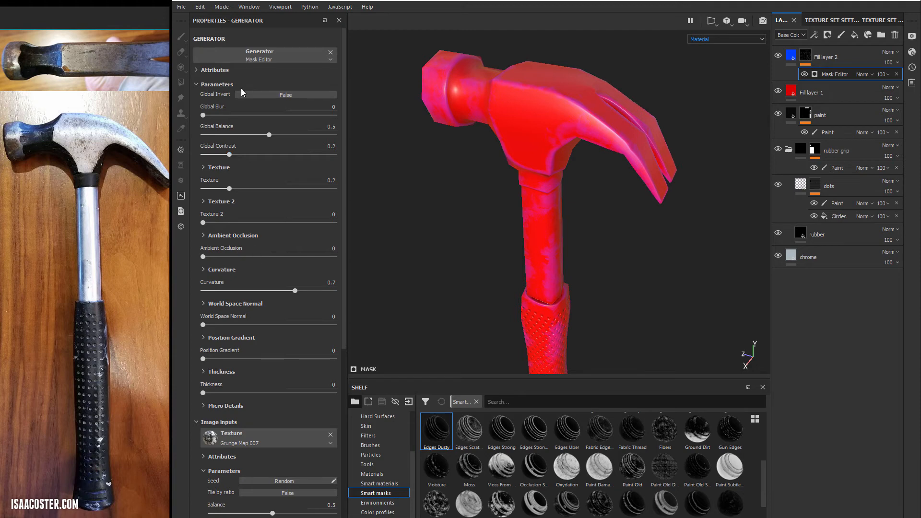
left_click_drag(452, 171, 463, 146, "alt")
middle_click_drag(462, 147, 469, 201, "alt")
right_click_drag(469, 202, 613, 258, "alt")
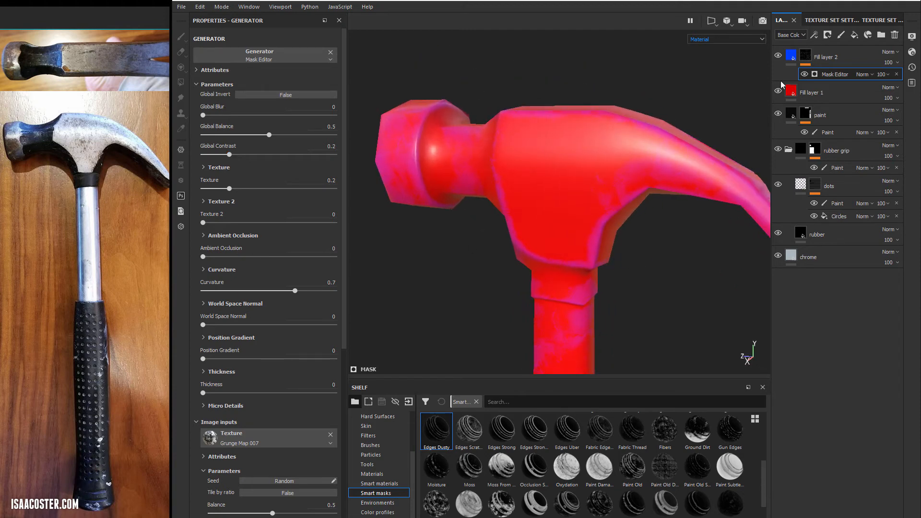
- Display only Fill layer 2's mask, and set the Mask Editor's Global Balance to 0.8 and Global Contrast to 0.75
left_click(807, 59, "alt")
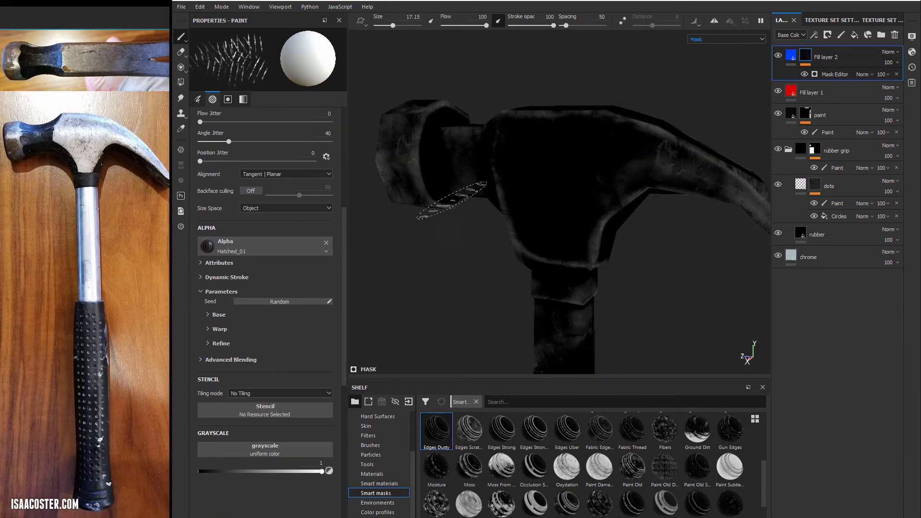
mouse_move(421, 206)
left_mouse_down("alt")
mouse_move(432, 226)
mouse_move(481, 257)
mouse_move(539, 239)
mouse_move(403, 259)
mouse_move(458, 173)
mouse_move(575, 174)
mouse_move(606, 297)
mouse_move(499, 261)
mouse_move(597, 236)
mouse_move(709, 246)
mouse_move(628, 273)
left_mouse_up("alt")
mouse_move(513, 230)
left_mouse_down("alt")
mouse_move(524, 176)
mouse_move(513, 163)
mouse_move(526, 189)
mouse_move(471, 232)
mouse_move(623, 195)
mouse_move(552, 191)
left_mouse_up("alt")
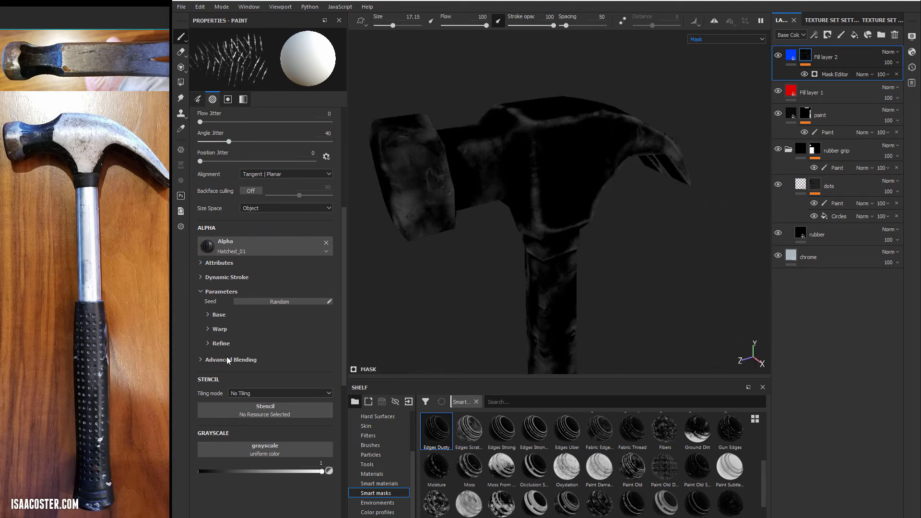
left_click(834, 74)
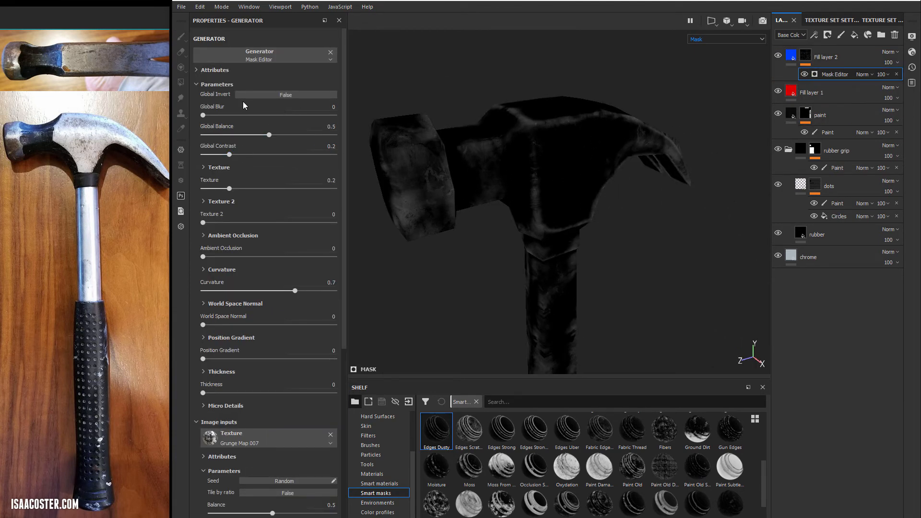
left_click_drag(269, 134, 309, 137)
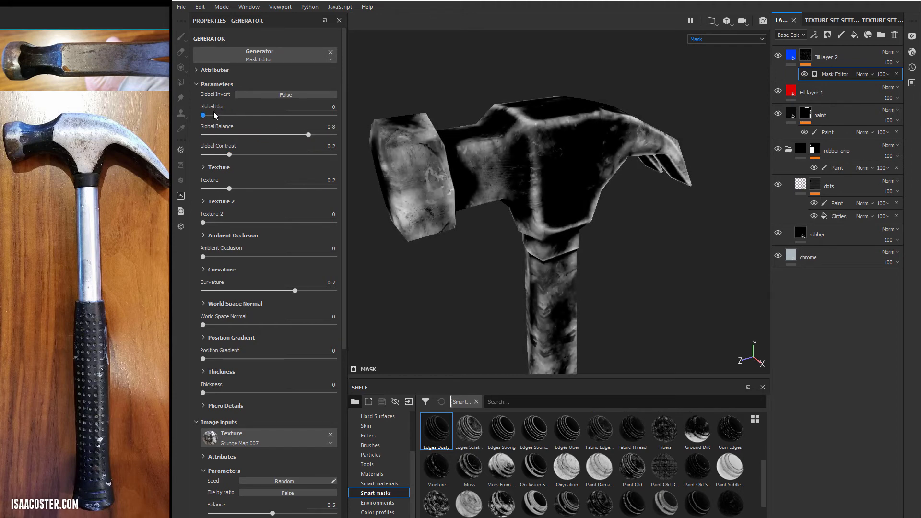
left_click_drag(214, 112, 156, 110)
left_click_drag(230, 154, 301, 166)
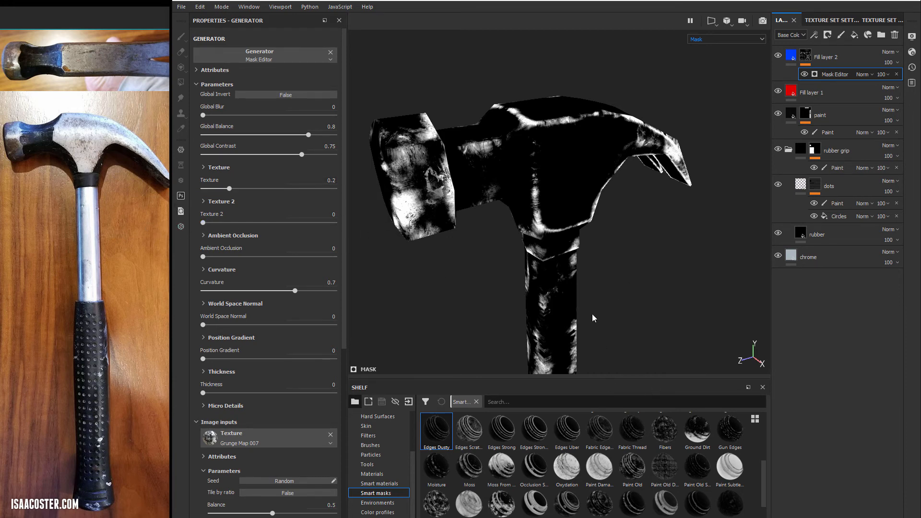
- Return to the material view and examine the blue edge wear around the hammer's head, claw and shaft
left_click_drag(592, 315, 589, 262, "alt")
key("m")
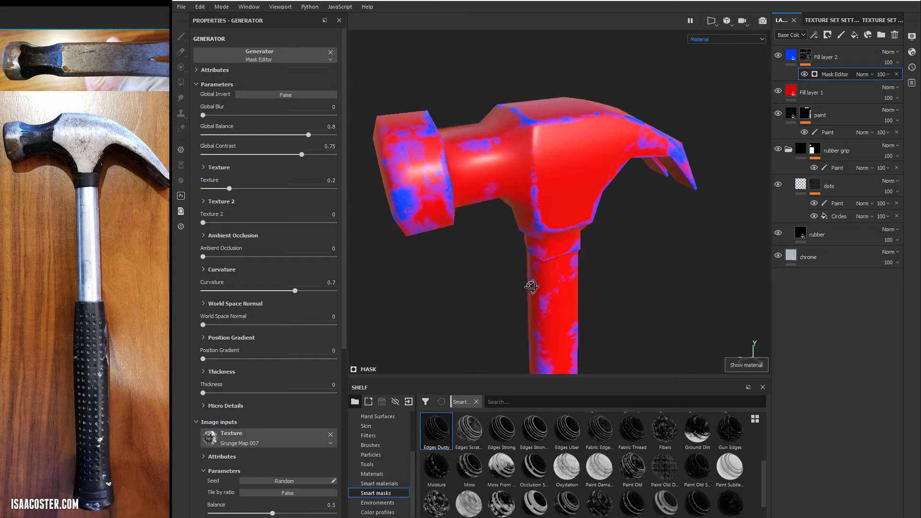
left_click_drag(531, 286, 559, 293, "alt")
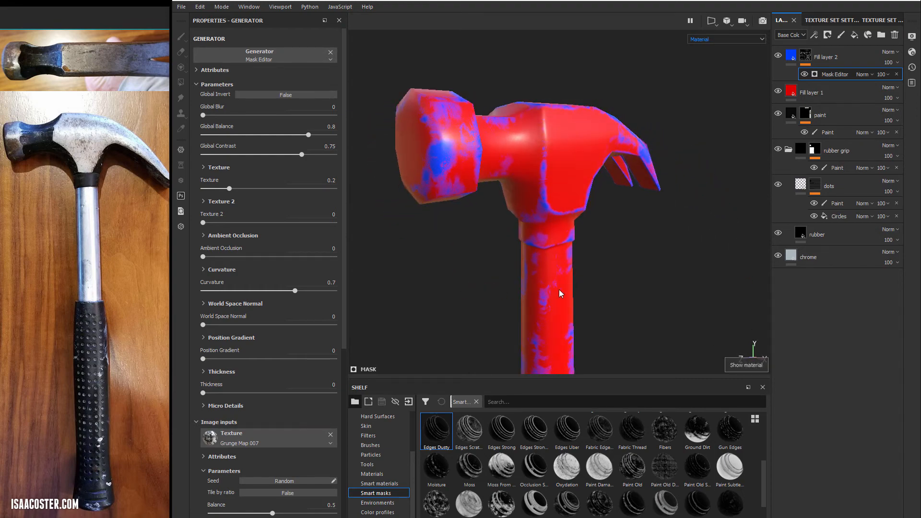
middle_click_drag(559, 290, 566, 168, "alt")
left_click_drag(566, 169, 612, 168, "alt")
middle_click_drag(540, 206, 536, 283, "alt")
left_click_drag(537, 284, 777, 270, "alt")
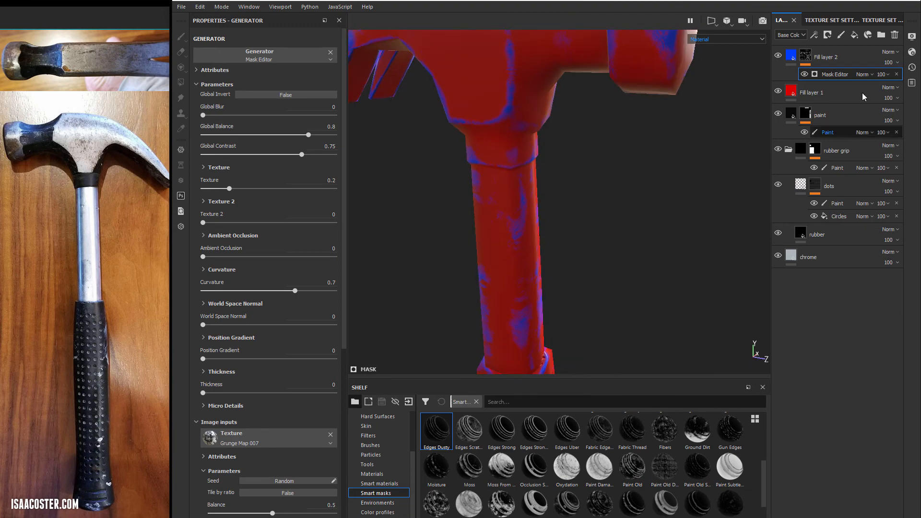
left_click_drag(755, 98, 511, 215, "alt")
left_click_drag(600, 231, 617, 229, "alt")
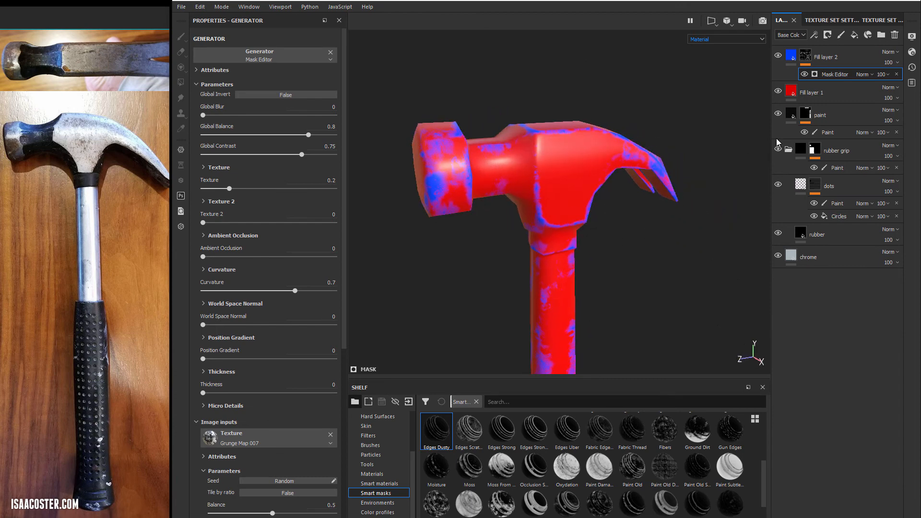
left_click_drag(581, 257, 618, 219, "alt")
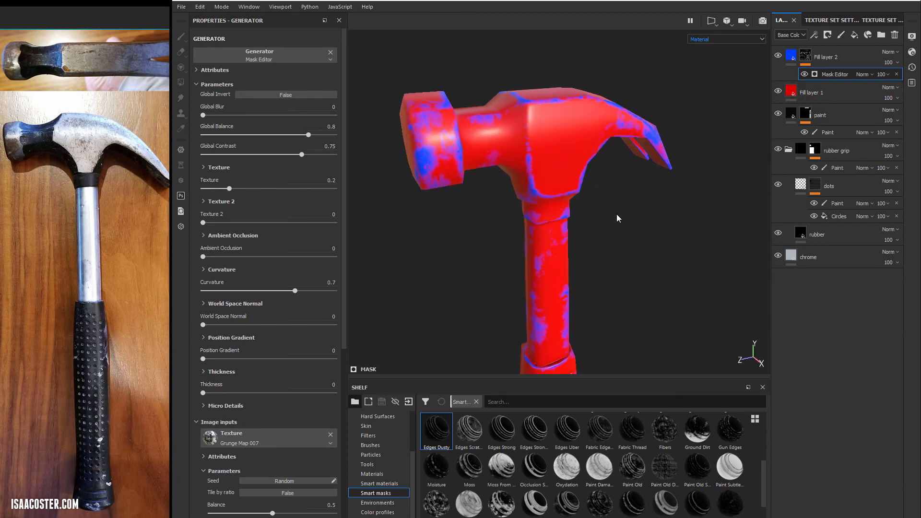
- Add a fill effect above the Mask Editor in the mask of Fill layer 2
right_click(838, 75)
left_click(878, 101)
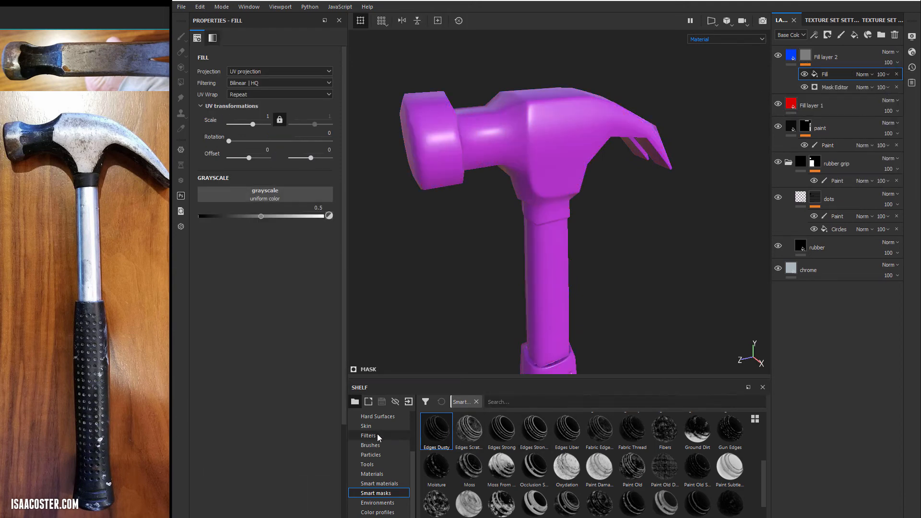
- Browse the shelf's grunges and assign Grunge Map 007 to the grayscale of the fill effect in Fill layer 2's mask
scroll(378, 437, "up", 3)
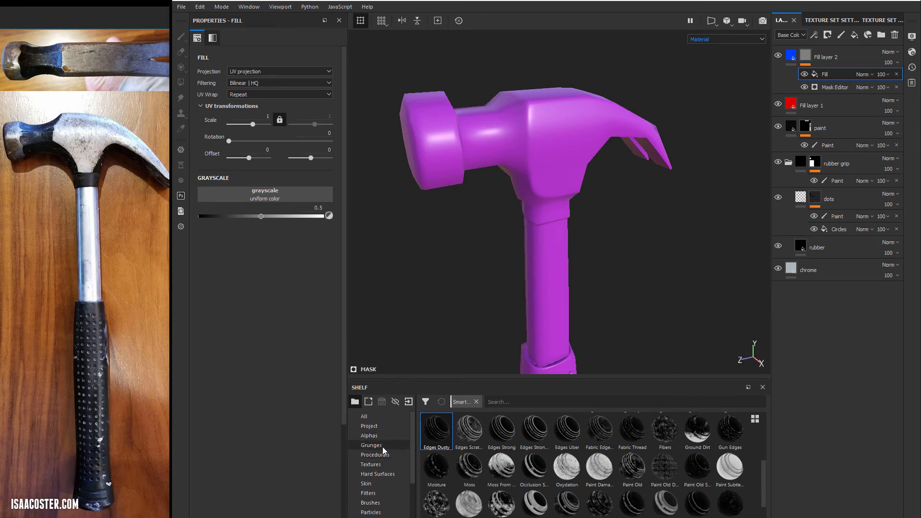
left_click(383, 446)
left_click(388, 454)
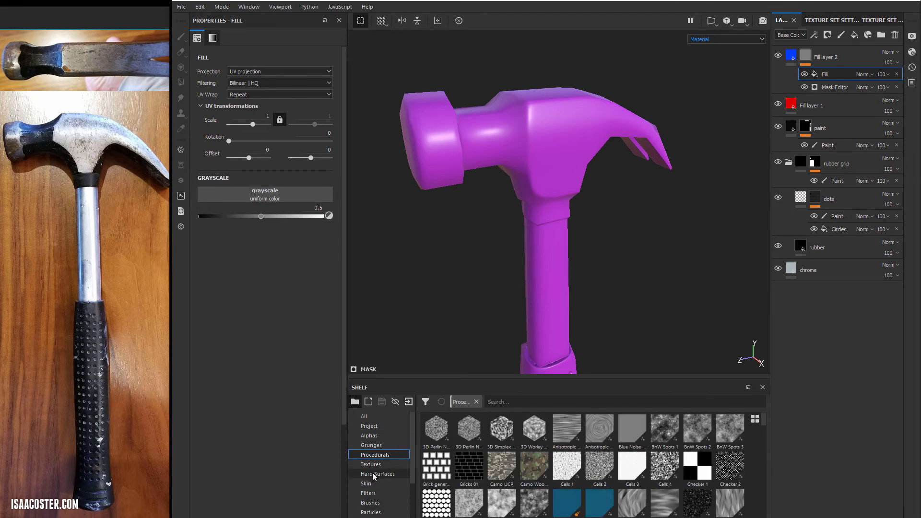
left_click(369, 446)
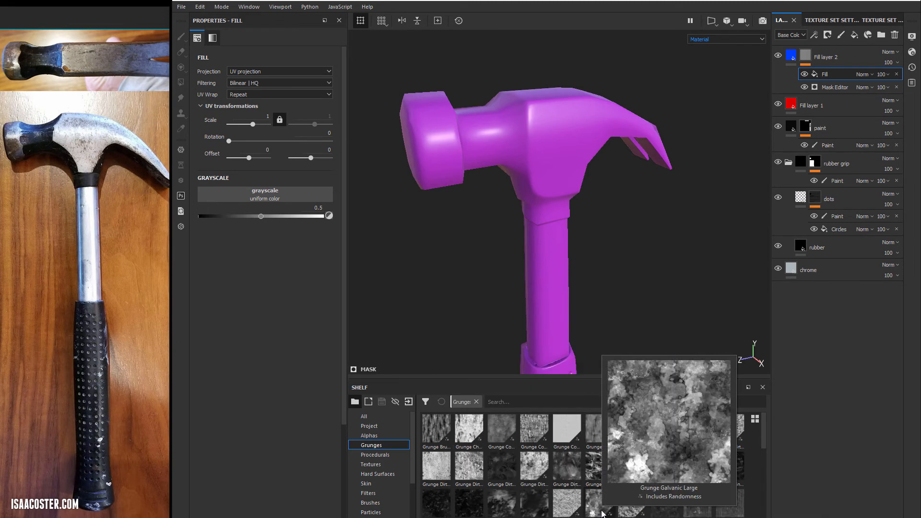
scroll(638, 463, "down", 5)
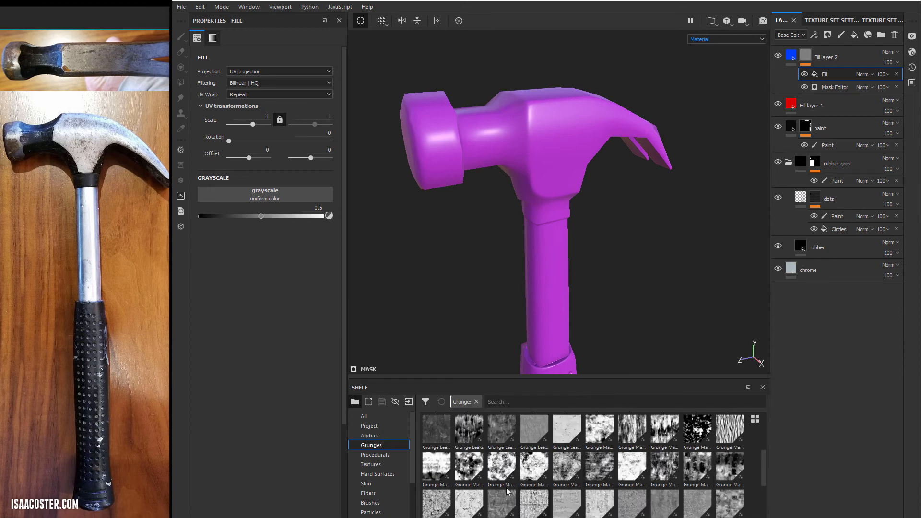
mouse_move(470, 472)
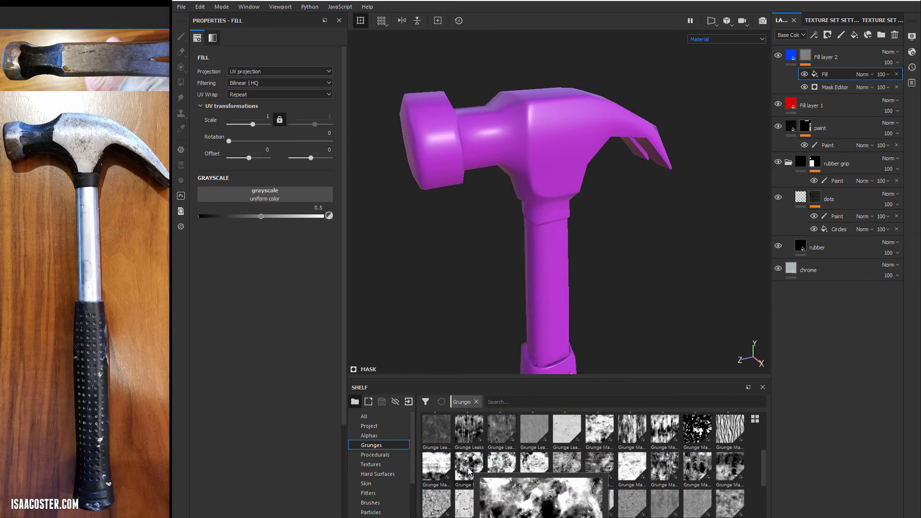
left_click_drag(468, 471, 304, 199)
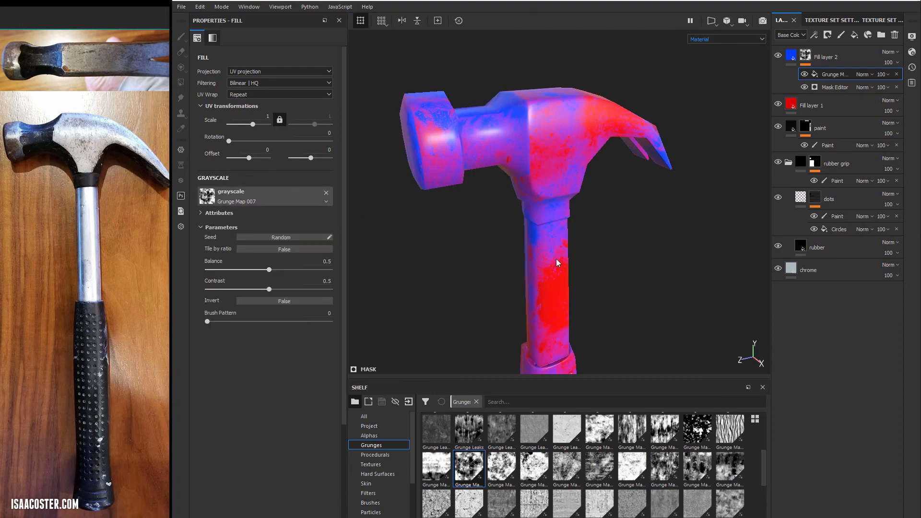
- Set the grunge fill effect's projection to Tri-planar projection
left_click_drag(558, 262, 518, 254, "alt")
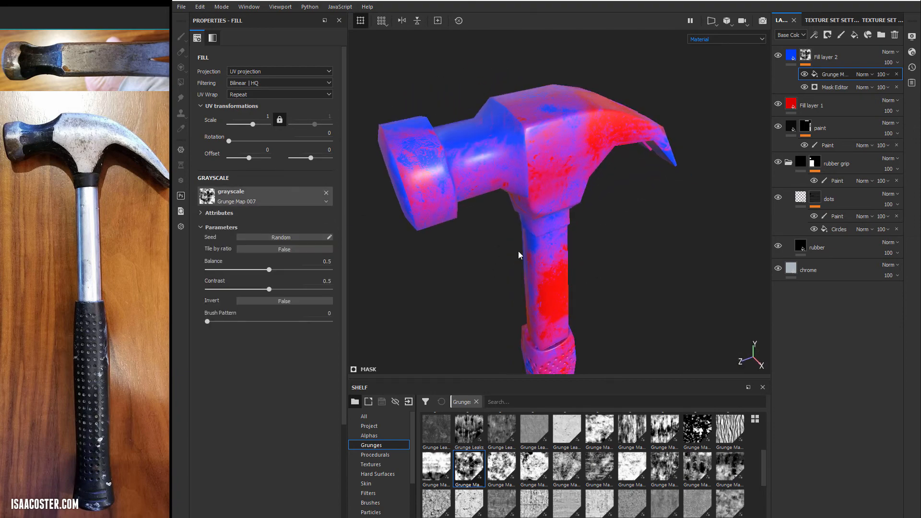
left_click_drag(535, 219, 539, 120, "alt")
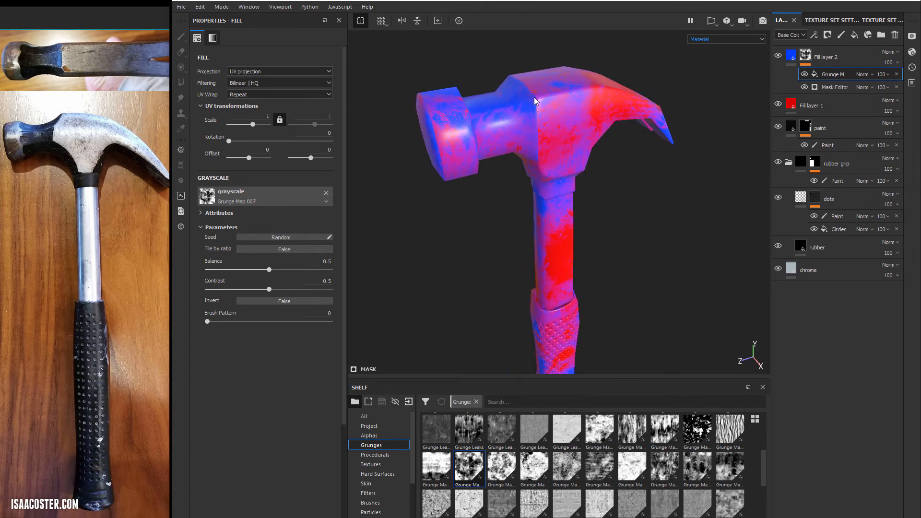
left_click_drag(579, 257, 541, 139, "alt")
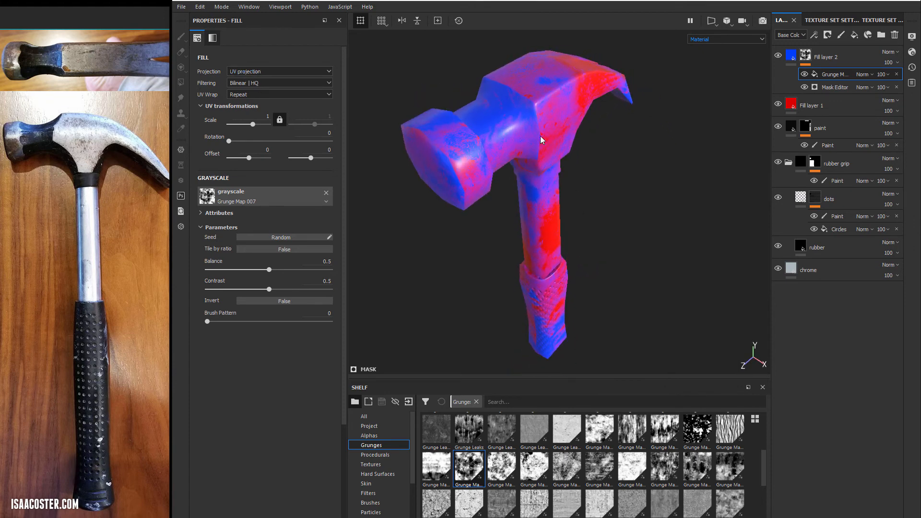
left_click_drag(566, 250, 370, 152, "alt")
left_click(252, 73)
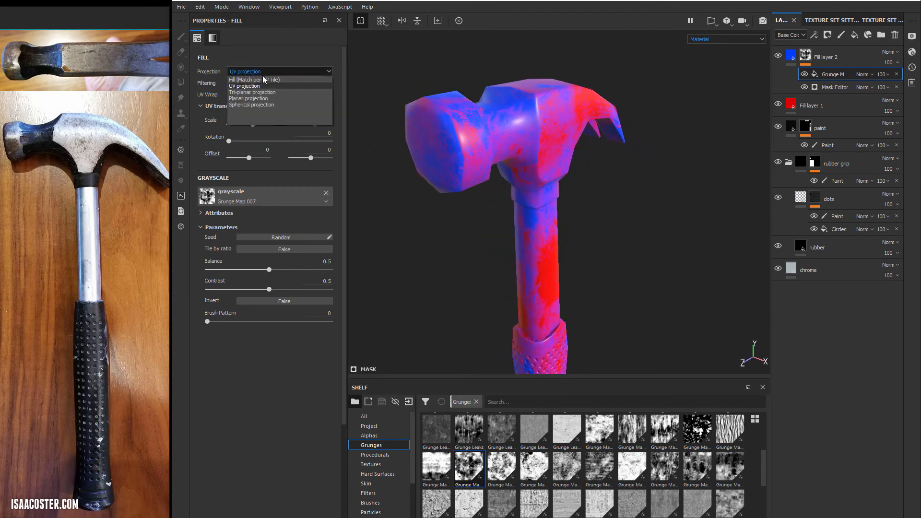
left_click(252, 93)
- Examine how the tri-planar grunge covers the hammer's head, shaft and rubber grip from several angles
left_click_drag(618, 269, 585, 172, "alt")
right_click_drag(640, 241, 503, 192, "alt")
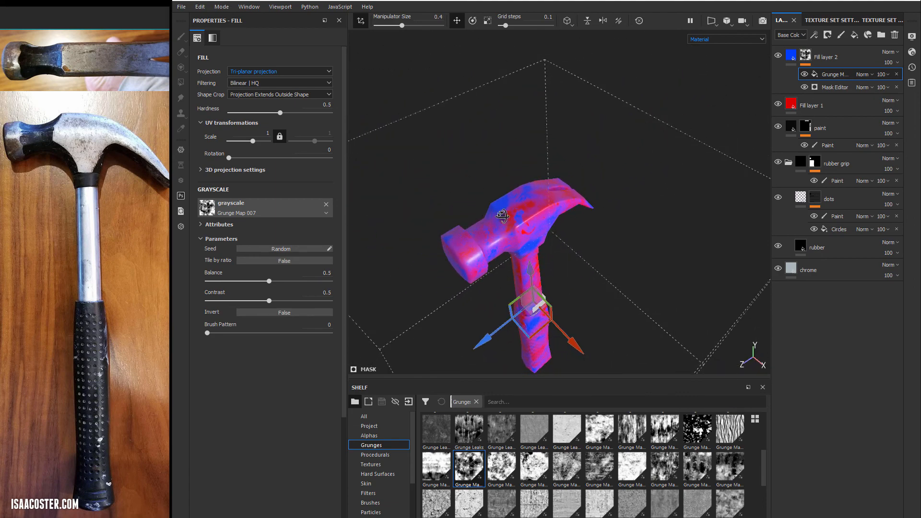
left_click_drag(522, 216, 593, 226, "alt")
middle_click_drag(594, 226, 591, 180, "alt")
left_click_drag(588, 318, 566, 316, "alt")
middle_click_drag(565, 316, 565, 179, "alt")
right_click_drag(676, 192, 914, 251, "alt")
left_click_drag(719, 226, 609, 215, "alt")
right_click_drag(609, 215, 526, 202, "alt")
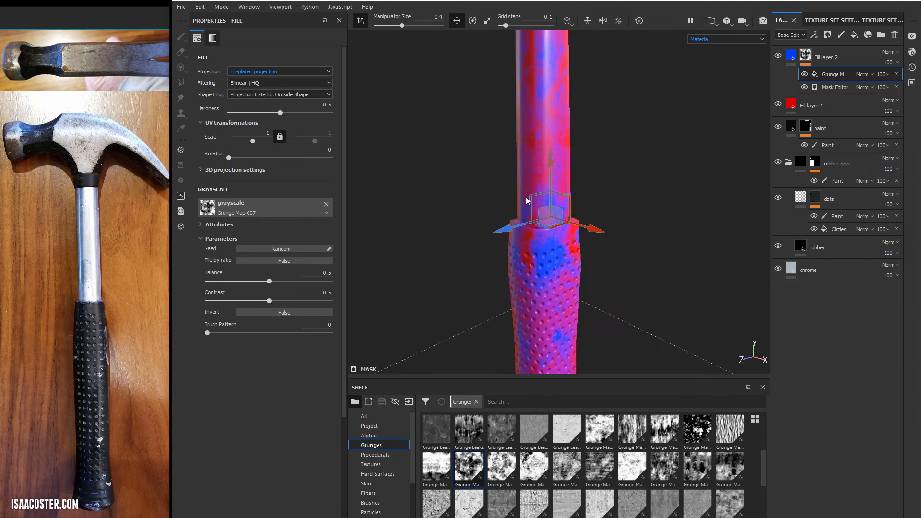
middle_click_drag(526, 202, 528, 280, "alt")
middle_click_drag(647, 143, 657, 241, "alt")
left_click_drag(657, 240, 672, 239, "alt")
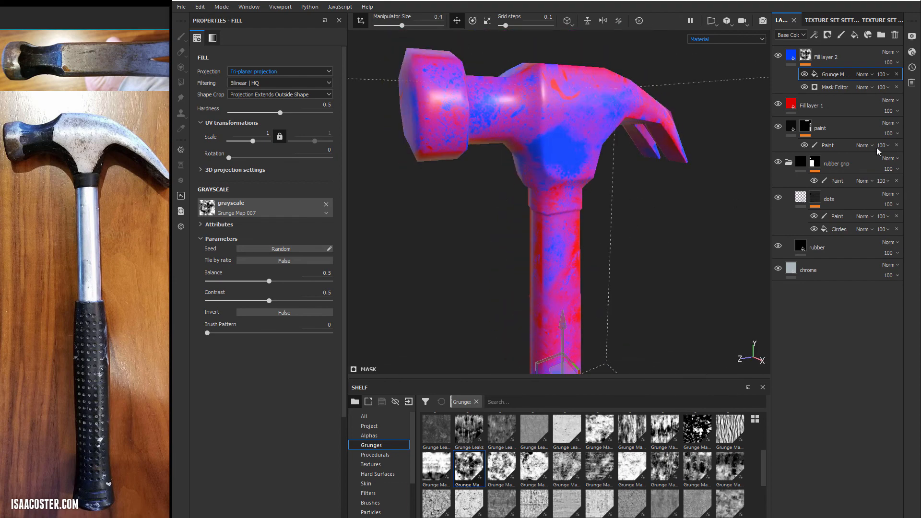
- Set the grunge fill effect's blending mode to Multiply and display only Fill layer 2's mask
left_click(865, 74)
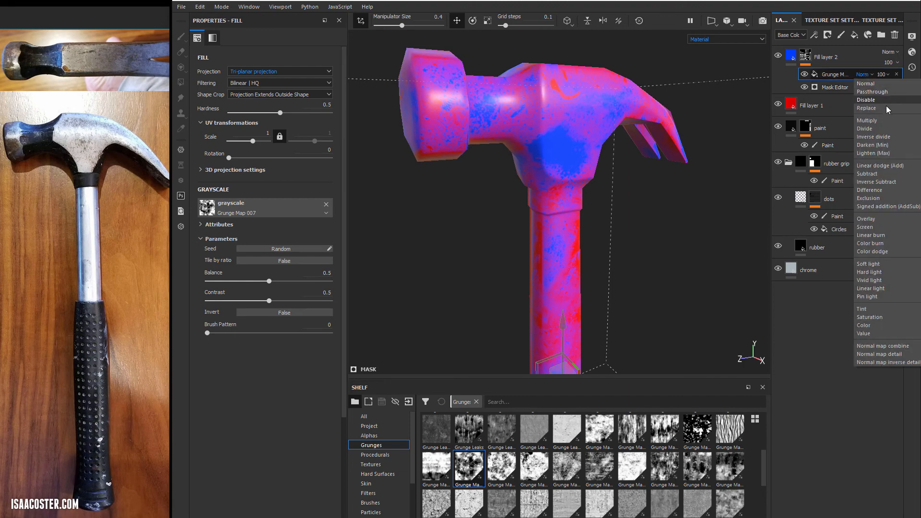
left_click(886, 122)
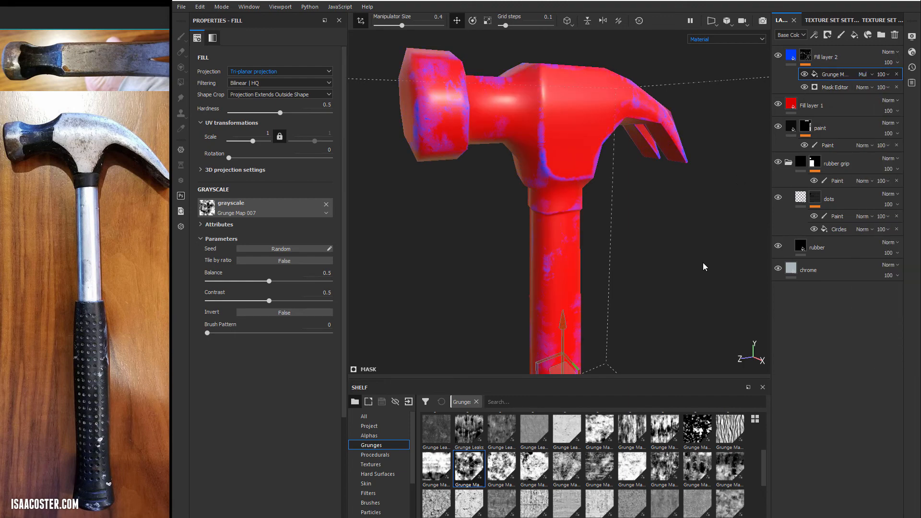
left_click(805, 55, "alt")
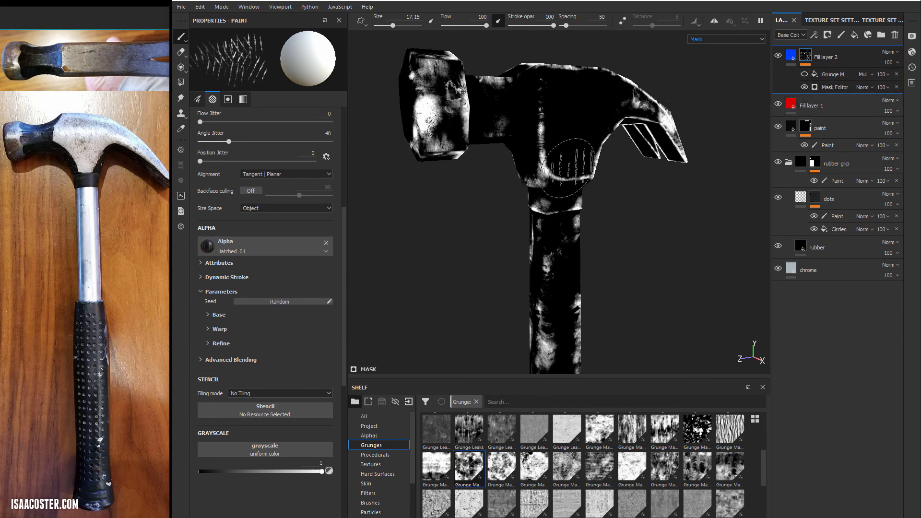
- Compare Fill layer 2's mask around the hammer's head and shaft with the grunge fill effect hidden and shown
left_click_drag(563, 139, 582, 166, "alt")
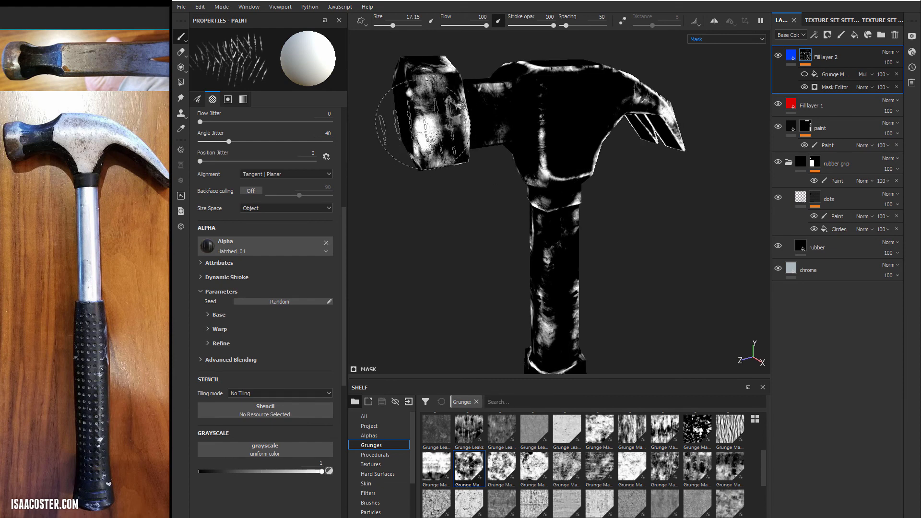
mouse_move(490, 193)
left_mouse_down("alt")
mouse_move(468, 222)
mouse_move(508, 215)
left_mouse_up("alt")
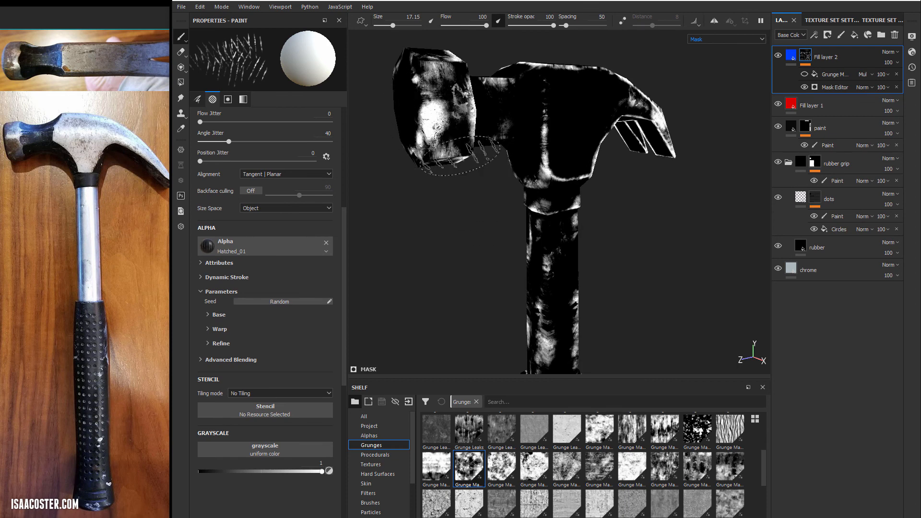
mouse_move(638, 277)
left_mouse_down("alt")
mouse_move(618, 291)
mouse_move(629, 286)
left_mouse_up("alt")
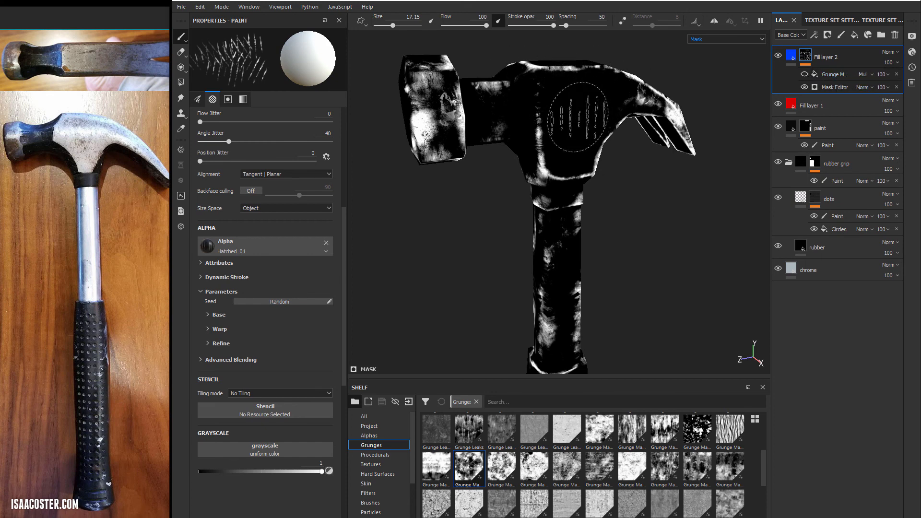
mouse_move(629, 119)
left_mouse_down("alt")
mouse_move(616, 175)
mouse_move(732, 108)
left_mouse_up("alt")
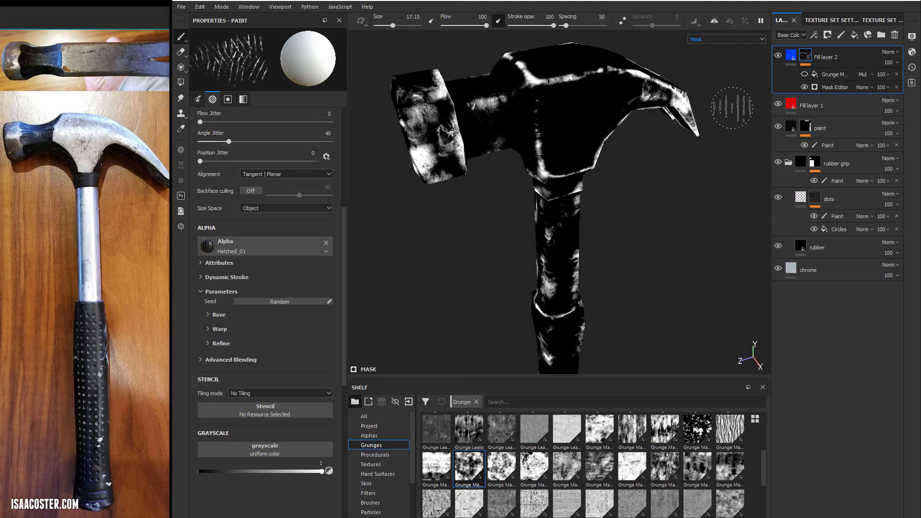
left_click(804, 76)
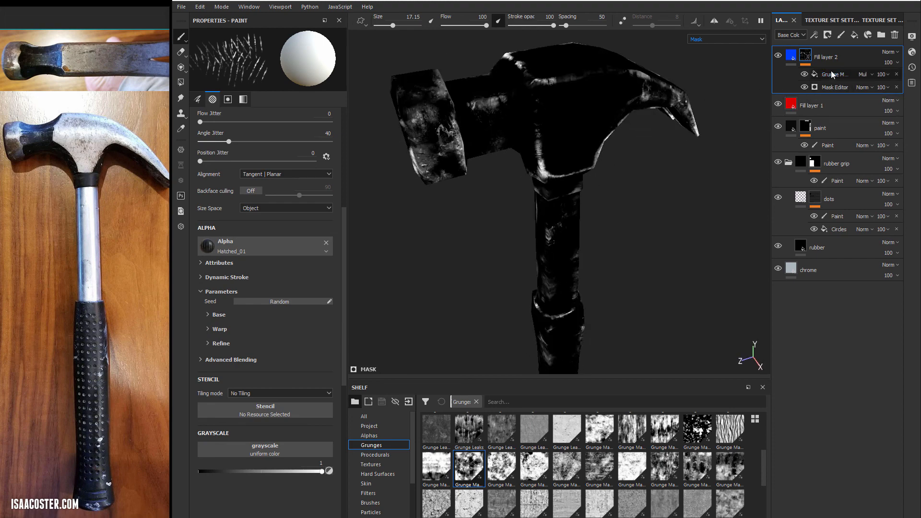
left_click(804, 74)
left_click(805, 74)
left_click(805, 74)
left_click(805, 75)
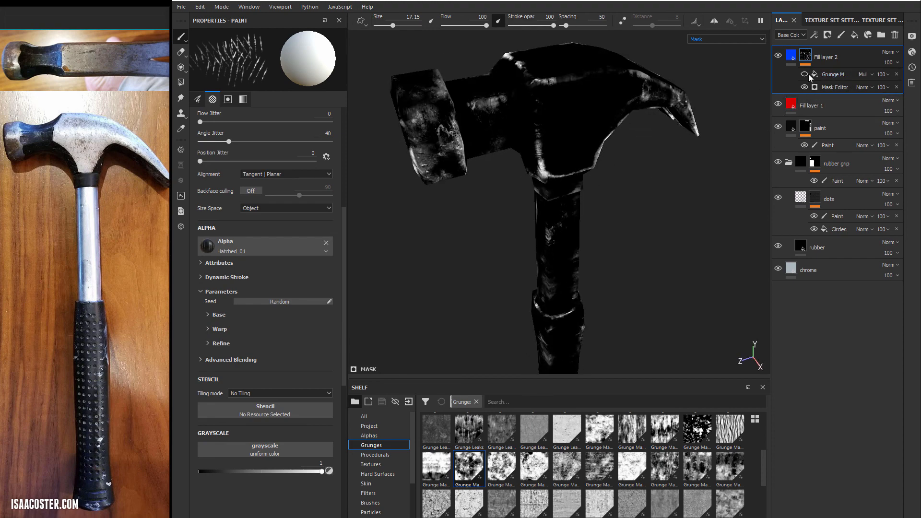
left_click(806, 74)
left_click(806, 74)
- Return to the material view and set the Balance of the mask's grunge fill effect to 0.76
left_click(832, 74)
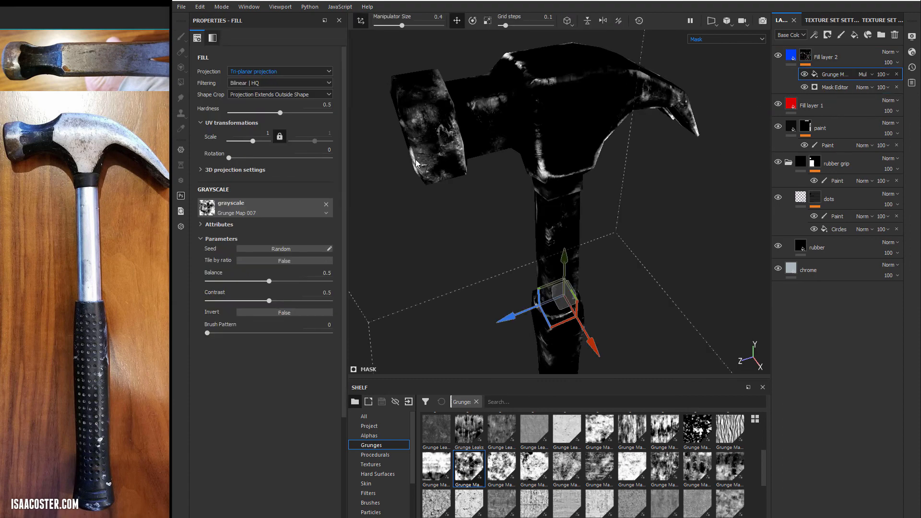
left_click_drag(484, 243, 463, 211, "alt")
key("m")
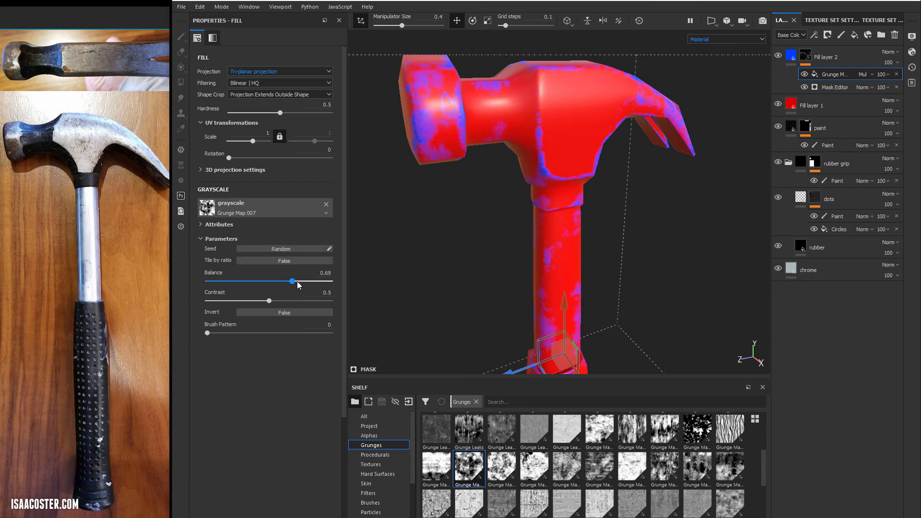
left_click_drag(458, 251, 451, 273, "alt")
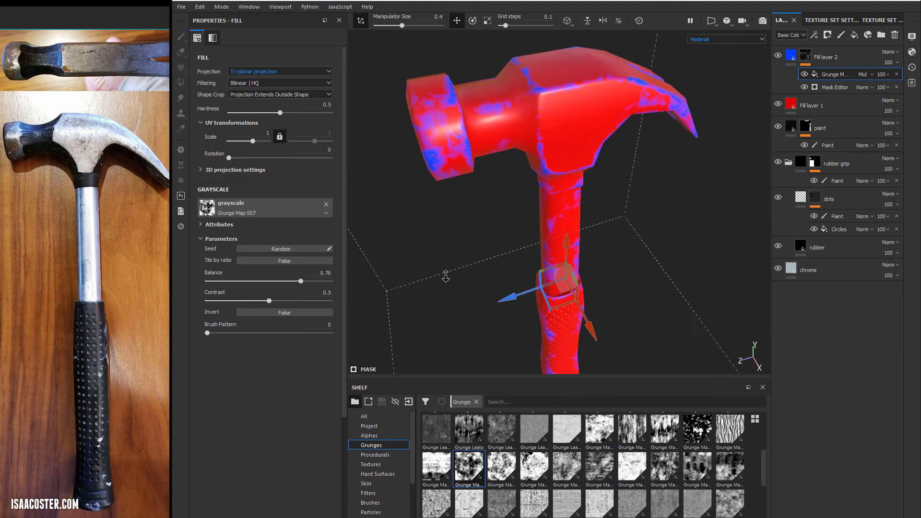
left_click_drag(577, 163, 533, 153, "alt")
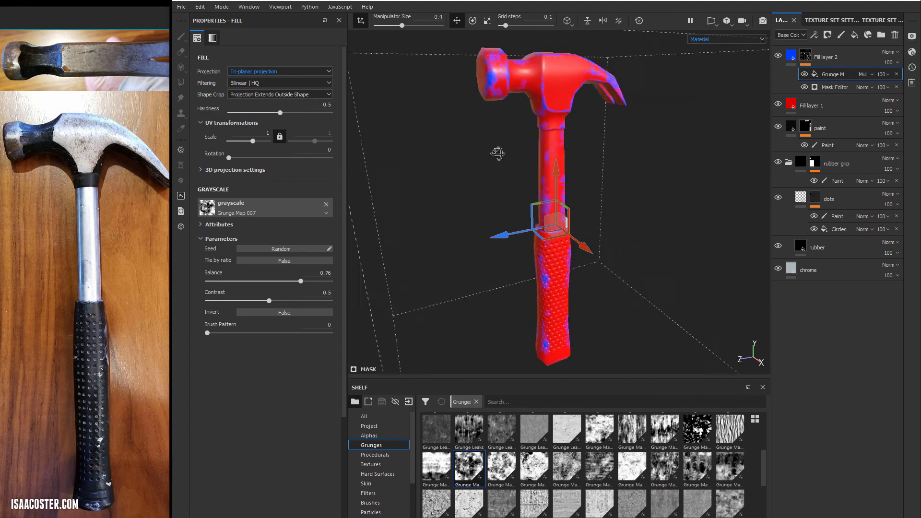
left_click_drag(505, 137, 581, 136, "alt")
left_click_drag(675, 185, 599, 173, "alt")
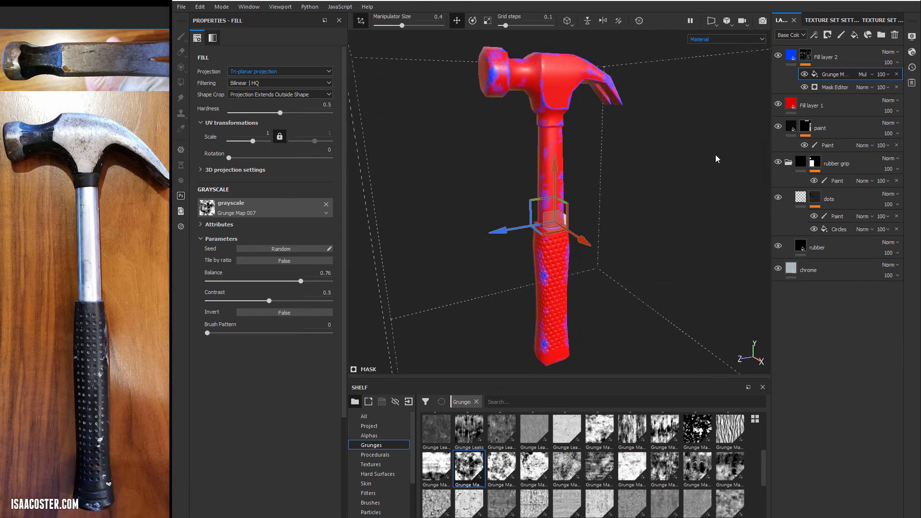